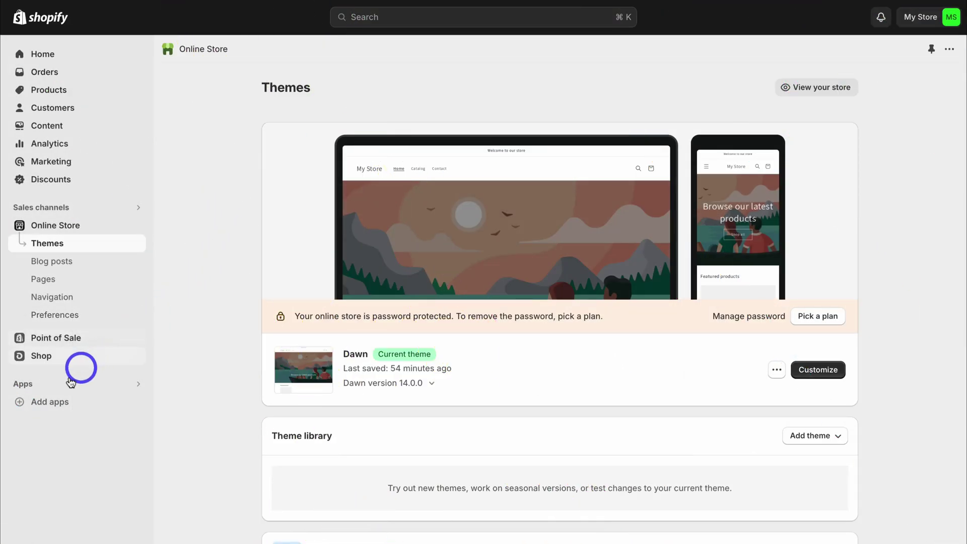
Go from the admin's Add apps recommendations to the Shopify App Store and focus its search box
{"action": "left_click", "coordinate": [69, 403]}
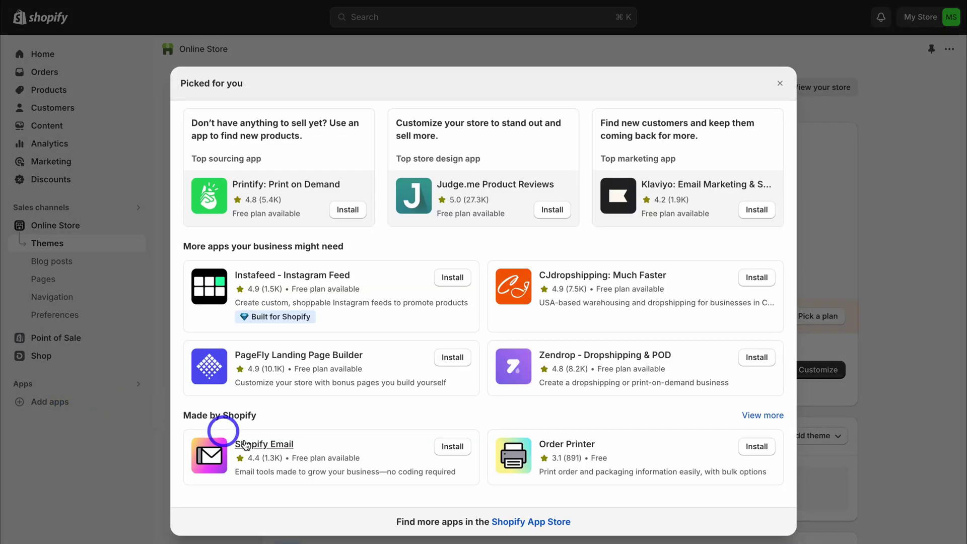
{"action": "left_click", "coordinate": [533, 523]}
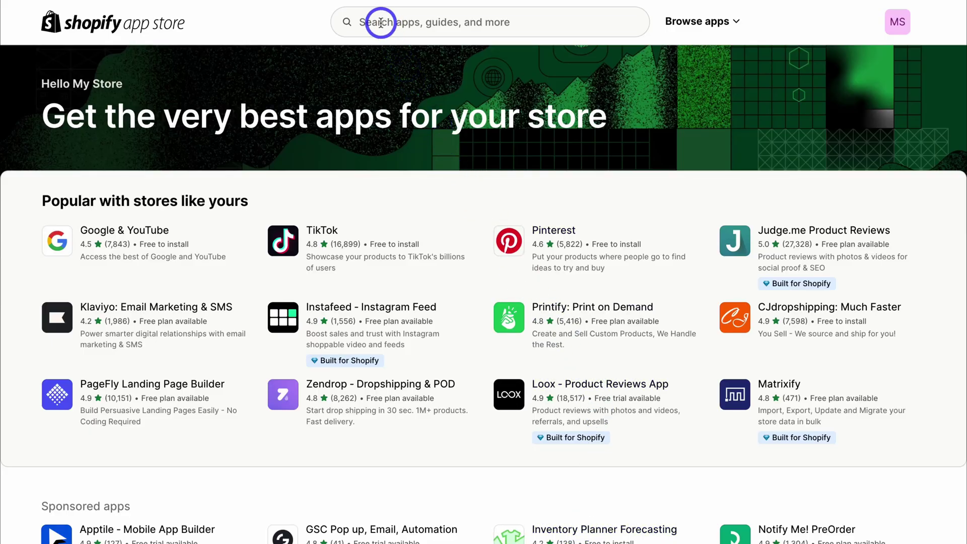
{"action": "left_click", "coordinate": [380, 22]}
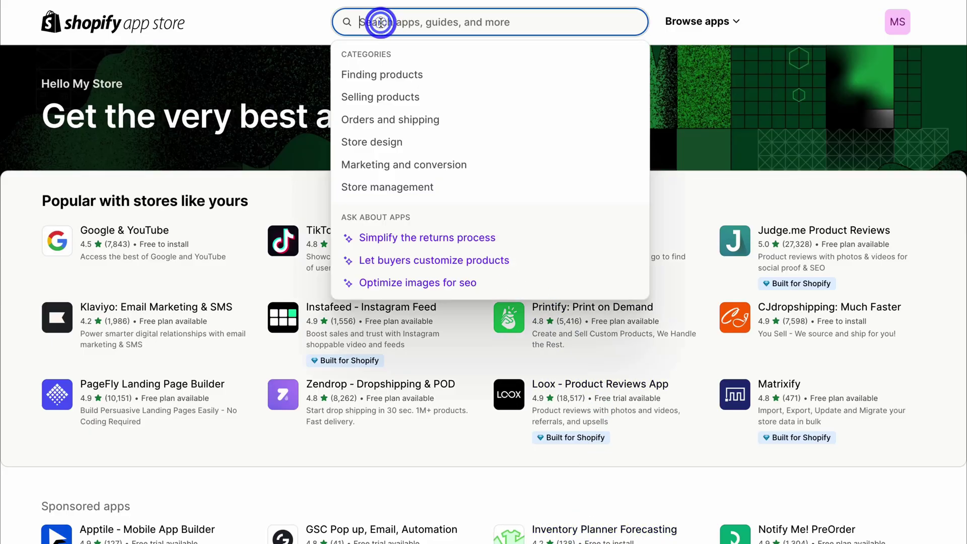
Search the App Store for 'omnisend' and start installing Omnisend Email Marketing & SMS
{"action": "type", "text": "omnisend"}
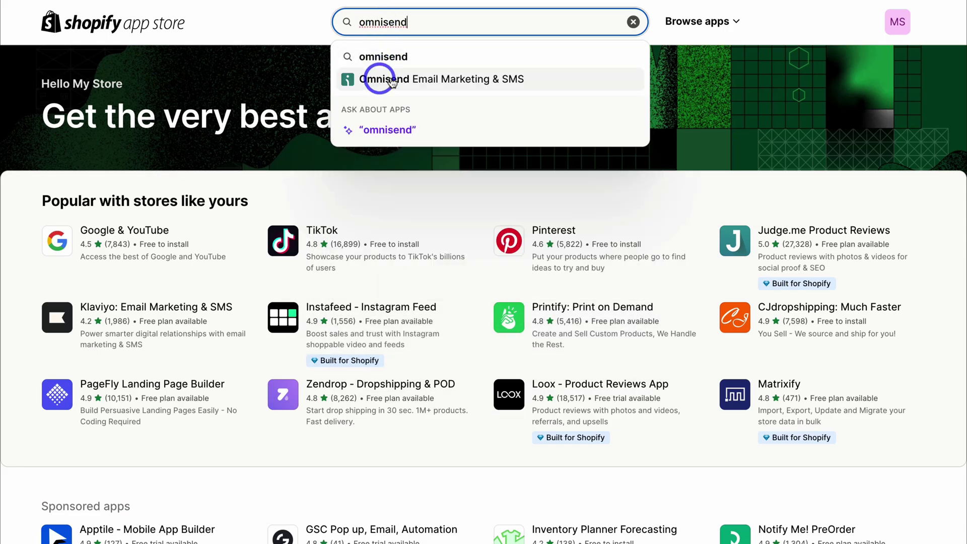
{"action": "left_click", "coordinate": [511, 81]}
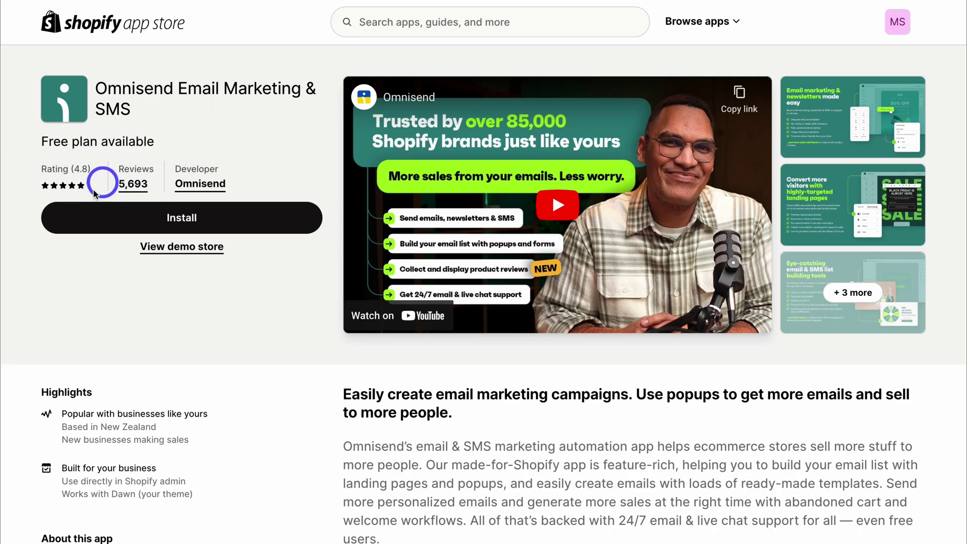
{"action": "left_click", "coordinate": [248, 221]}
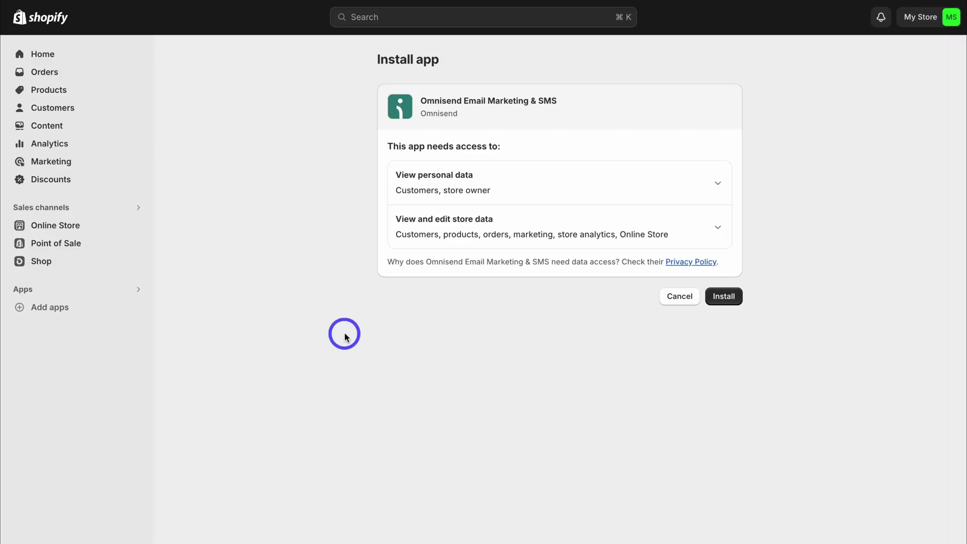
Approve the Omnisend installation and go to its Automation section
{"action": "left_click", "coordinate": [723, 296]}
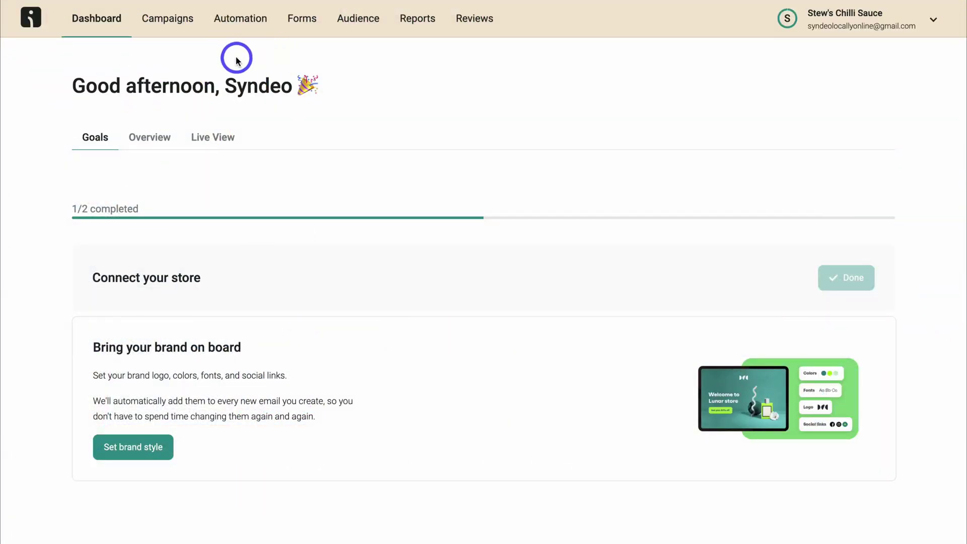
{"action": "left_click", "coordinate": [244, 26]}
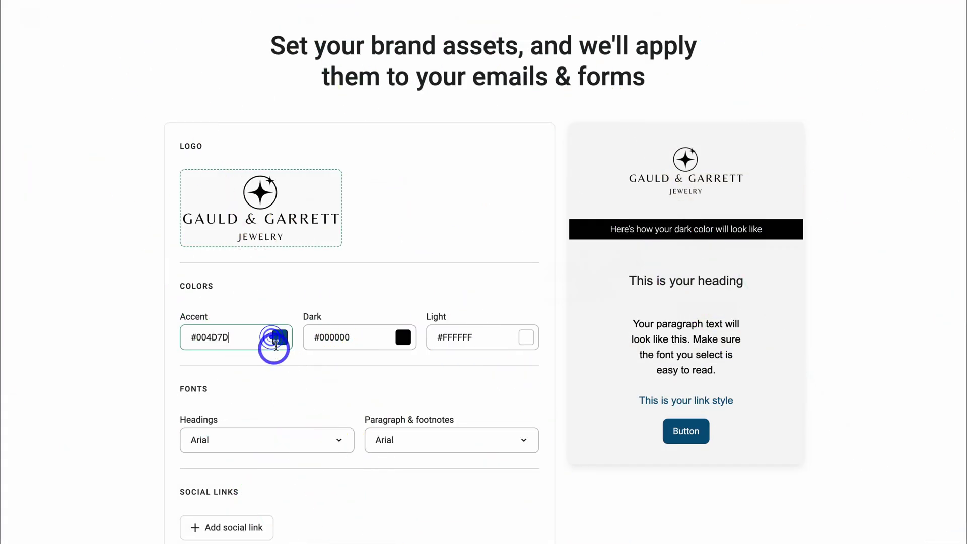
Change the brand accent colour to indigo #7284EB
{"action": "left_click", "coordinate": [279, 338]}
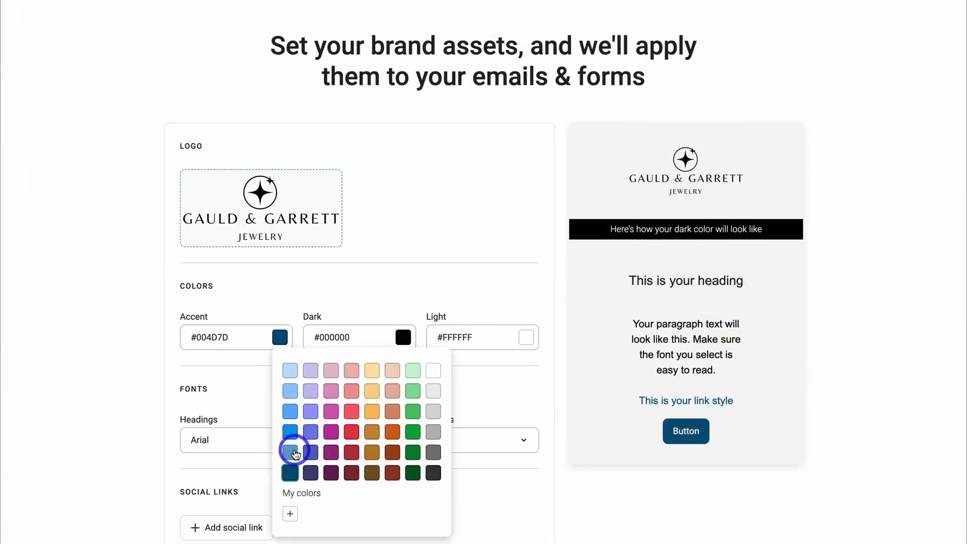
{"action": "left_click", "coordinate": [311, 432]}
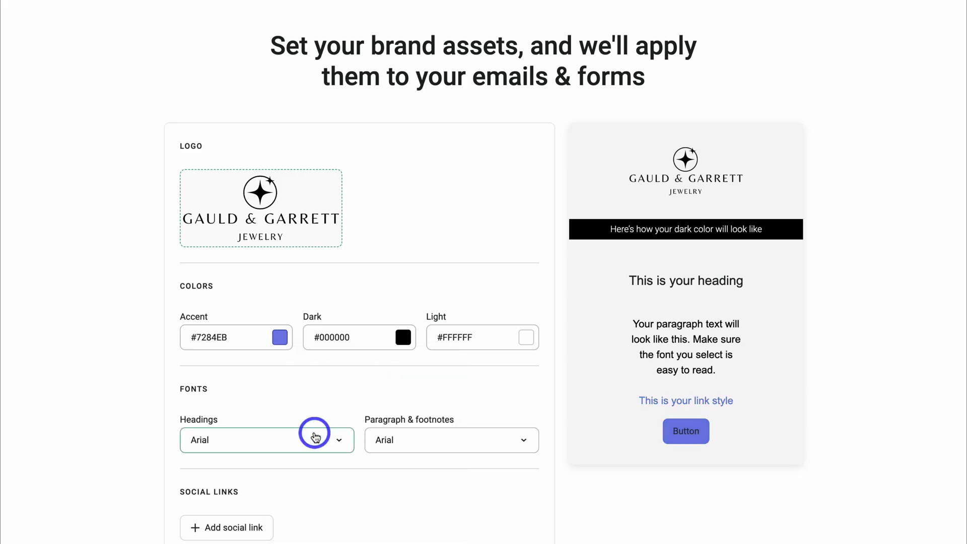
{"action": "left_click", "coordinate": [278, 337]}
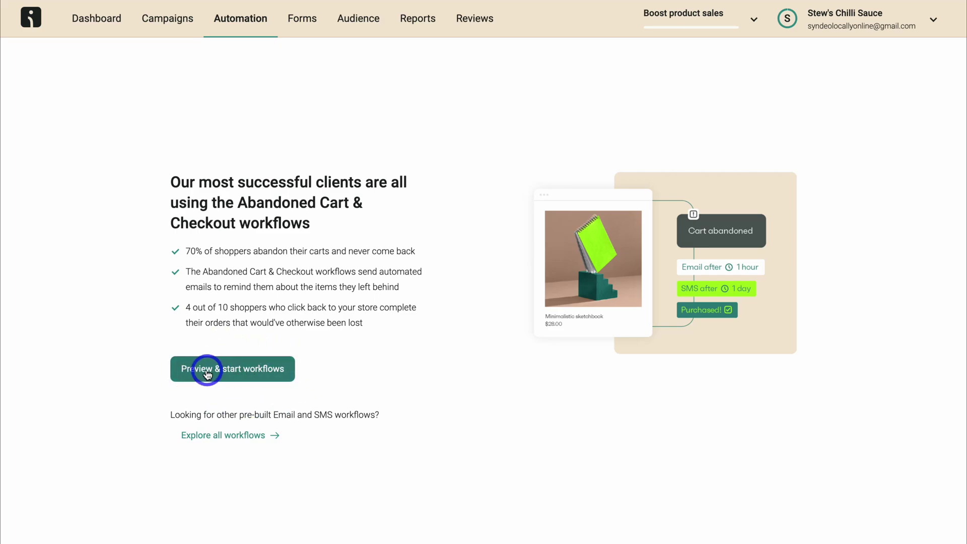
Start the Abandoned Cart & Checkout workflows with a 15% third-email discount, using emails only
{"action": "left_click", "coordinate": [260, 373]}
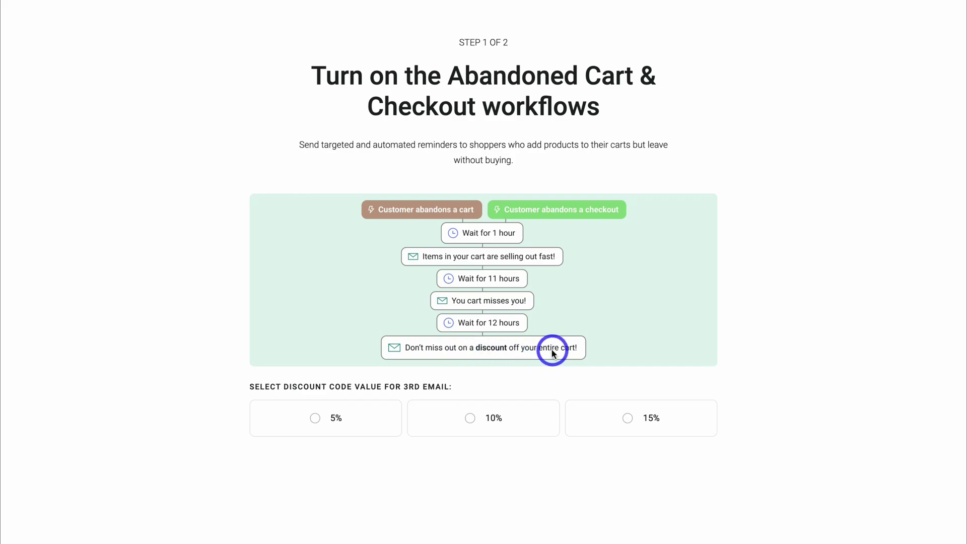
{"action": "left_click", "coordinate": [626, 420]}
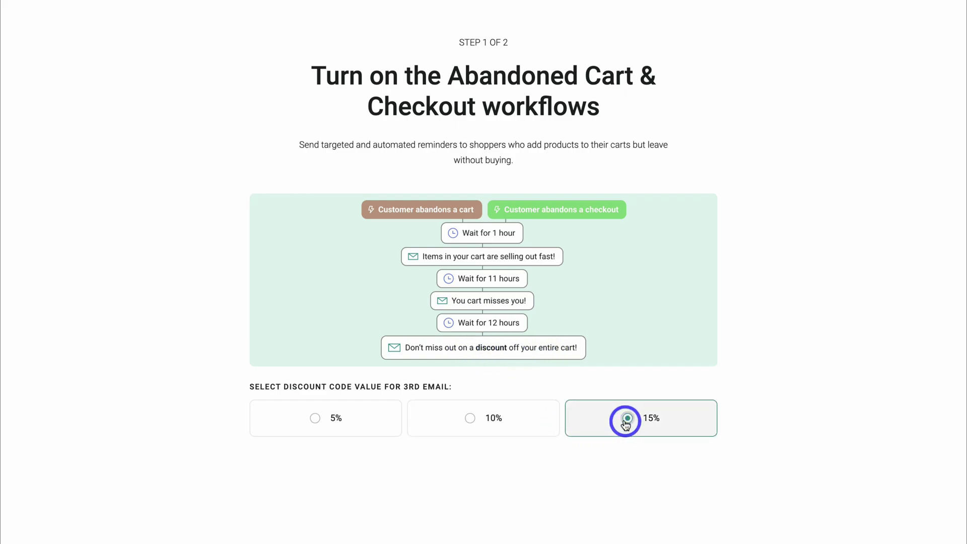
{"action": "left_click", "coordinate": [923, 518]}
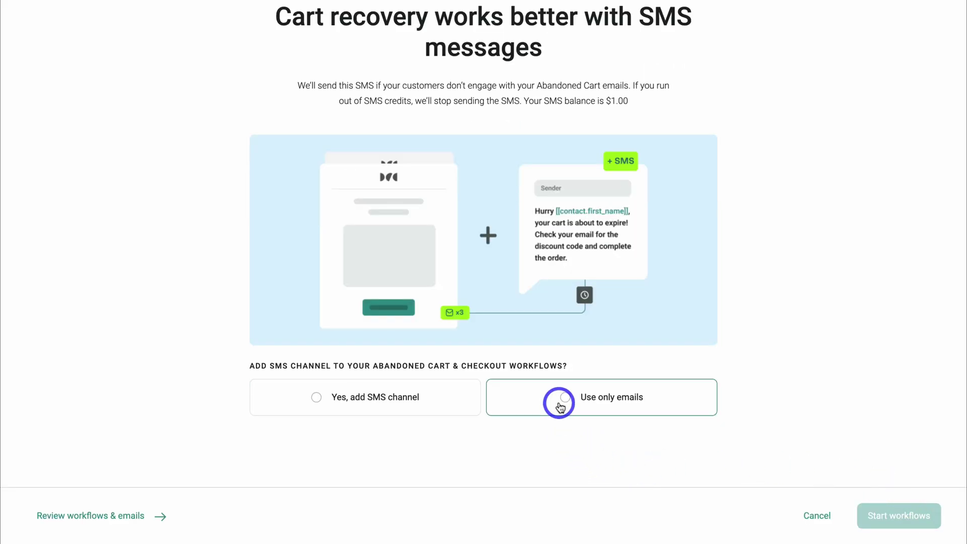
{"action": "left_click", "coordinate": [561, 460]}
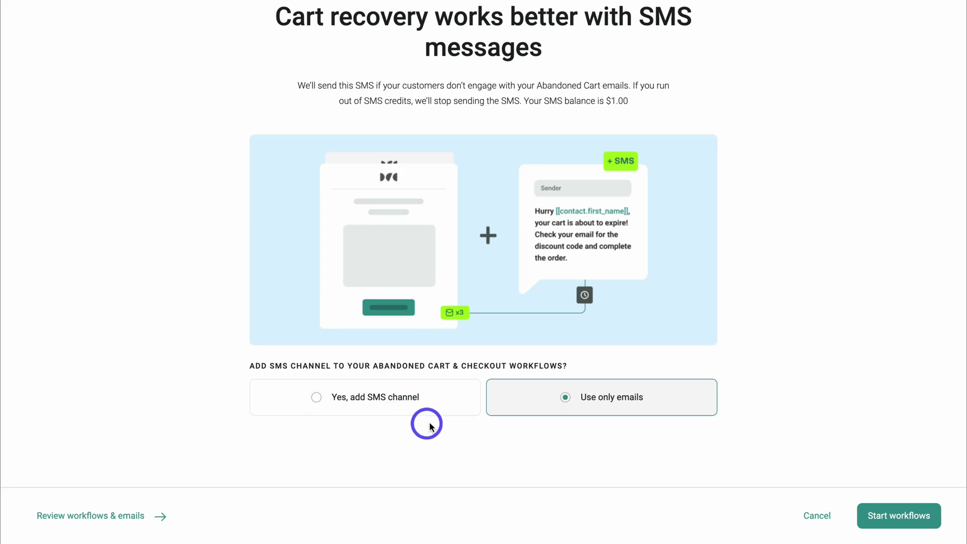
{"action": "left_click", "coordinate": [912, 519]}
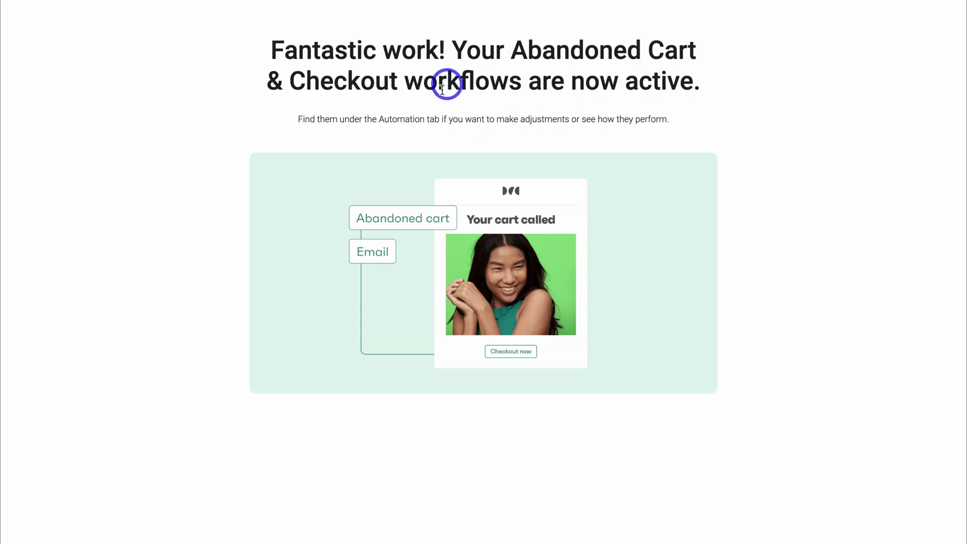
Scroll the confirmation screen and choose Show my workflows
{"action": "scroll", "coordinate": [809, 155], "scroll_direction": "down", "scroll_amount": 1}
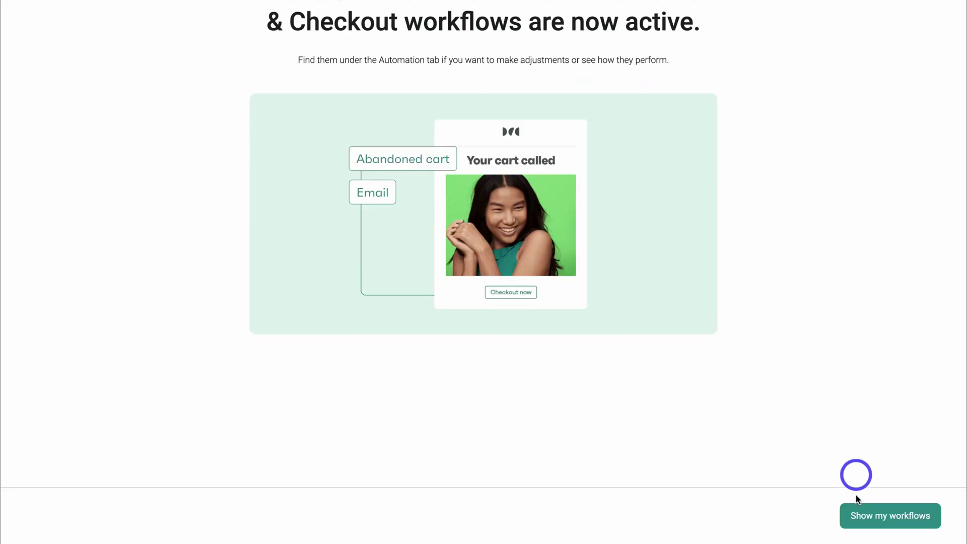
{"action": "left_click", "coordinate": [909, 517]}
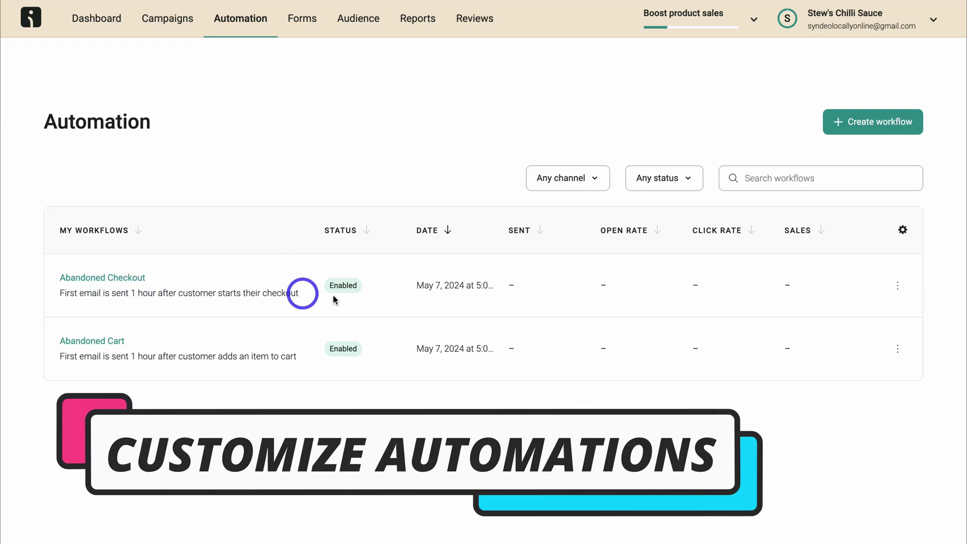
Edit the Abandoned Checkout workflow and select its first reminder email
{"action": "left_click", "coordinate": [897, 285]}
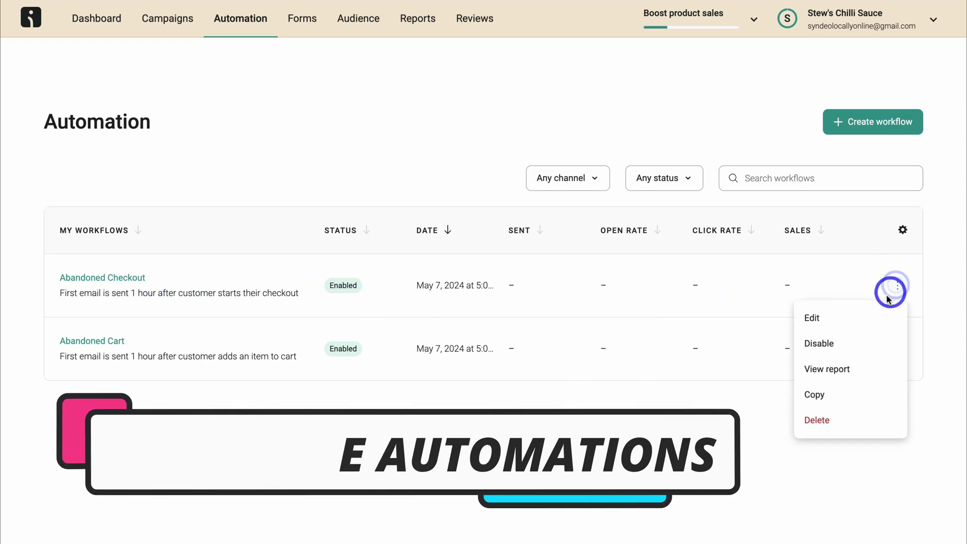
{"action": "left_click", "coordinate": [863, 316]}
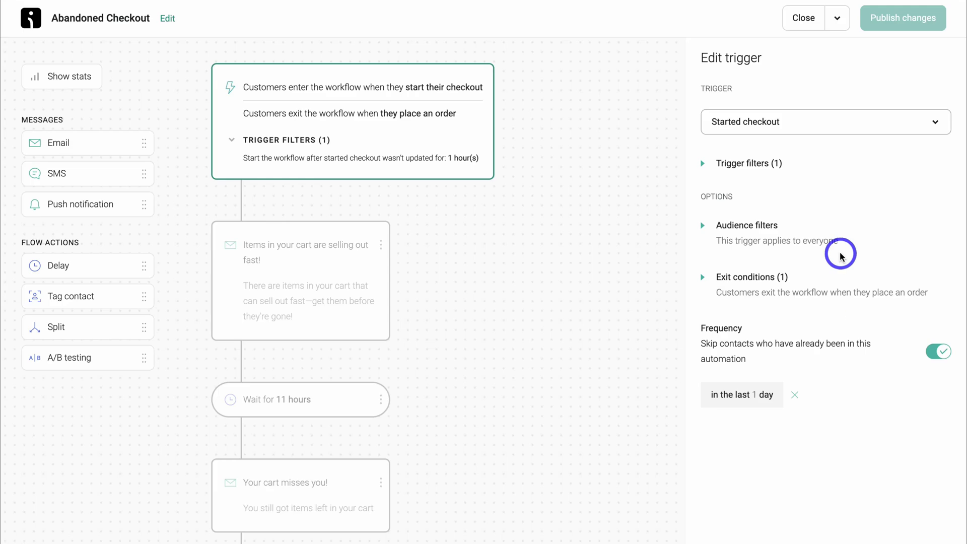
{"action": "scroll", "coordinate": [613, 253], "scroll_direction": "down", "scroll_amount": 4}
{"action": "scroll", "coordinate": [612, 254], "scroll_direction": "up", "scroll_amount": 5}
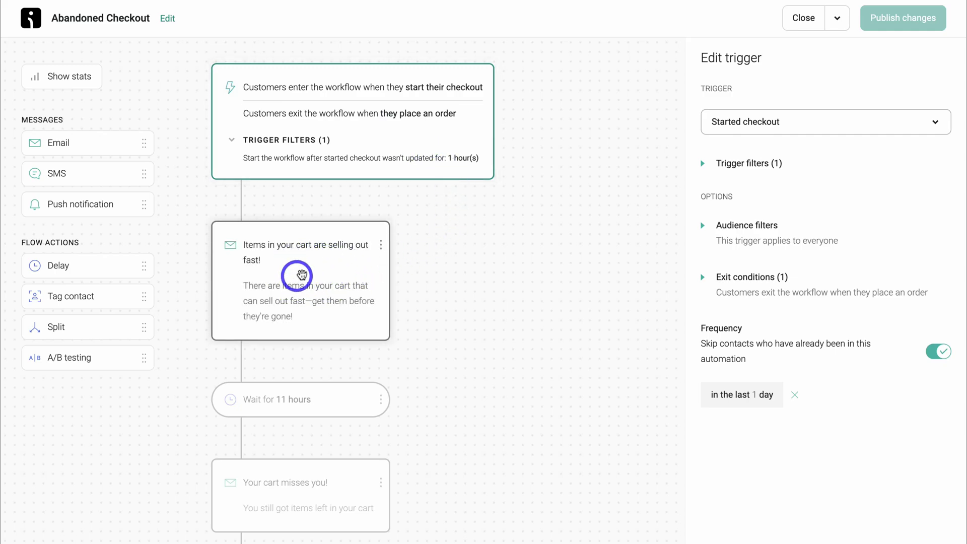
{"action": "left_click", "coordinate": [296, 310]}
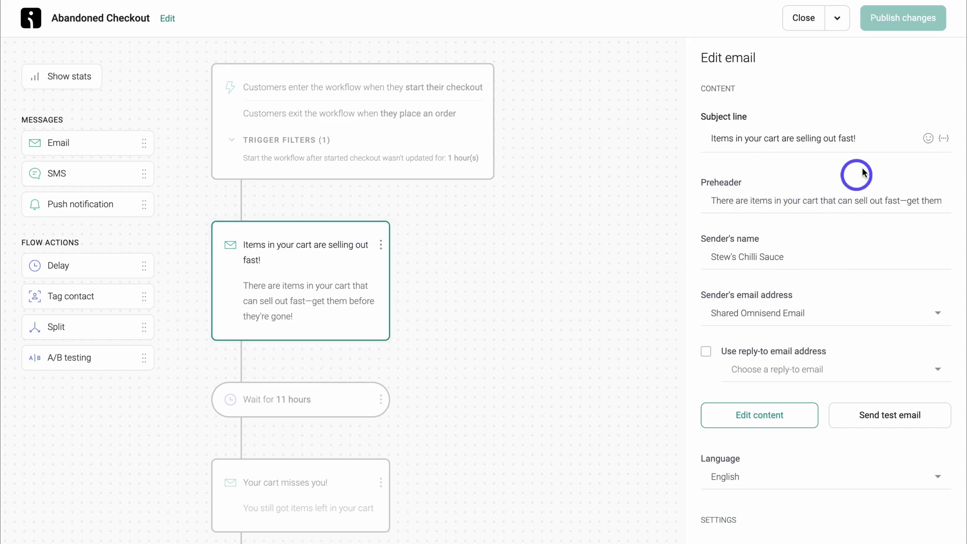
Review the 'Items in your cart are selling out fast!' subject line and preheader without changing them
{"action": "left_click_drag", "start_coordinate": [866, 138], "coordinate": [709, 139]}
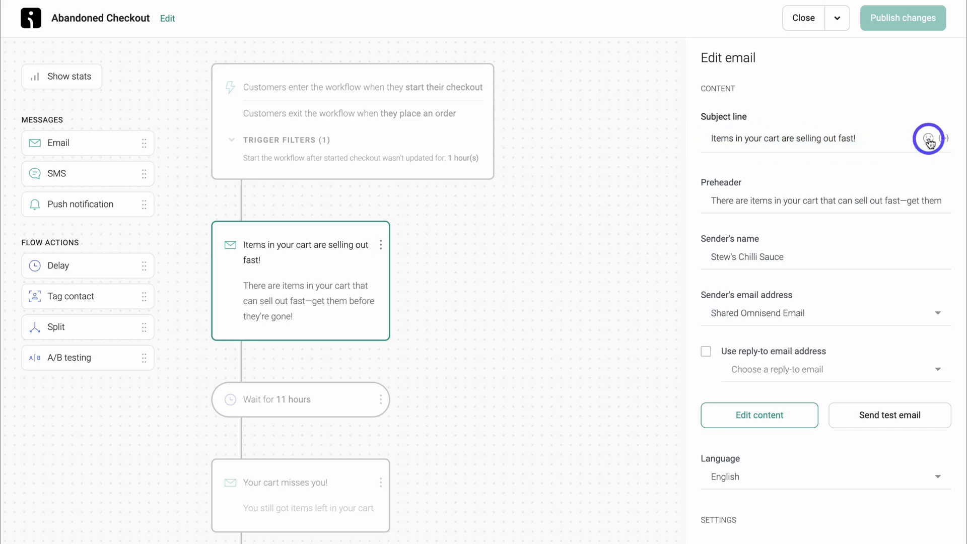
{"action": "left_click", "coordinate": [942, 138]}
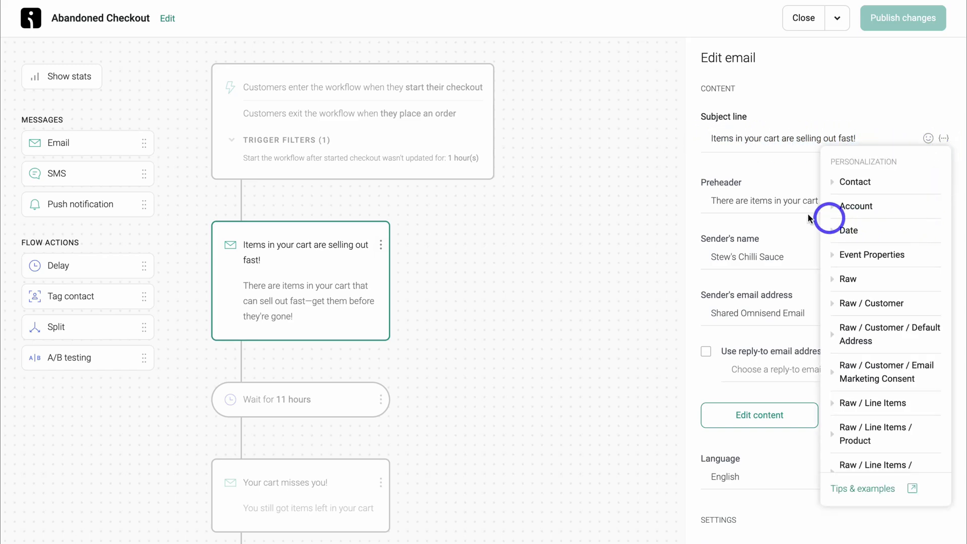
{"action": "left_click", "coordinate": [758, 201]}
{"action": "left_click_drag", "start_coordinate": [924, 203], "coordinate": [733, 200]}
{"action": "left_click", "coordinate": [768, 191]}
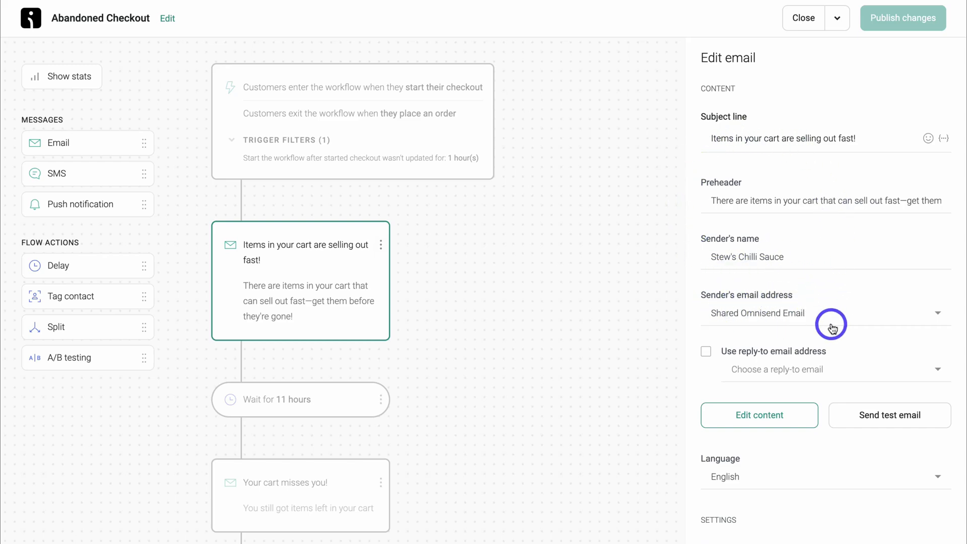
{"action": "scroll", "coordinate": [831, 324], "scroll_direction": "down", "scroll_amount": 2}
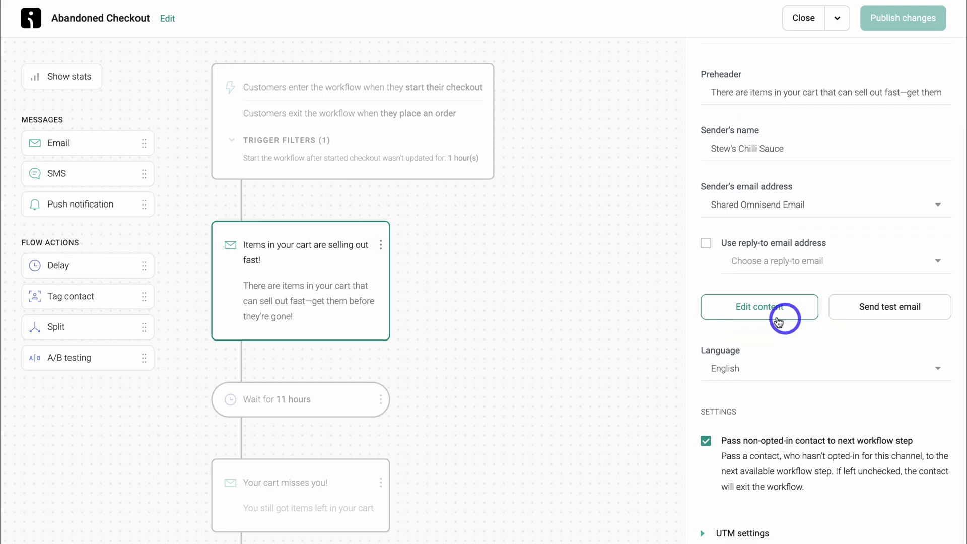
Open the first email's content and centre the header logo
{"action": "left_click", "coordinate": [777, 314]}
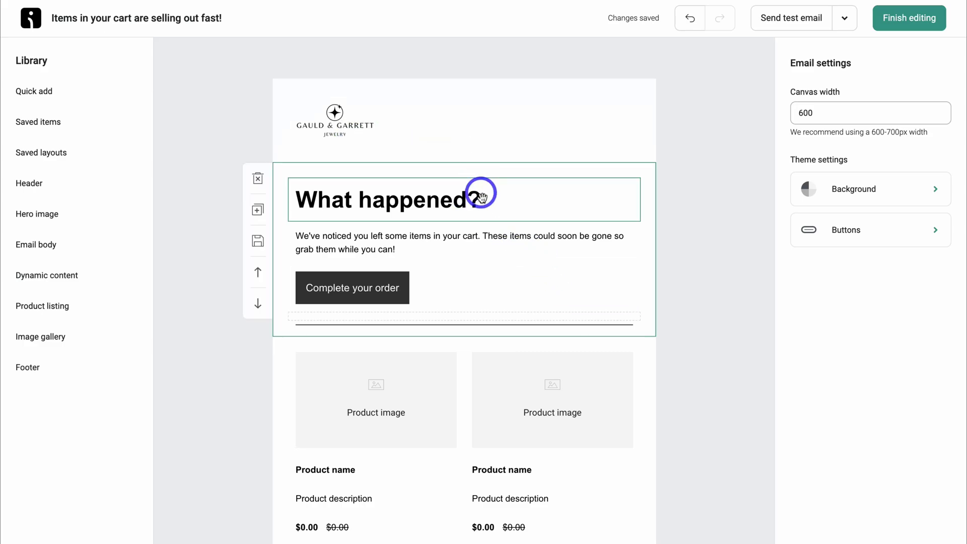
{"action": "left_click", "coordinate": [388, 127]}
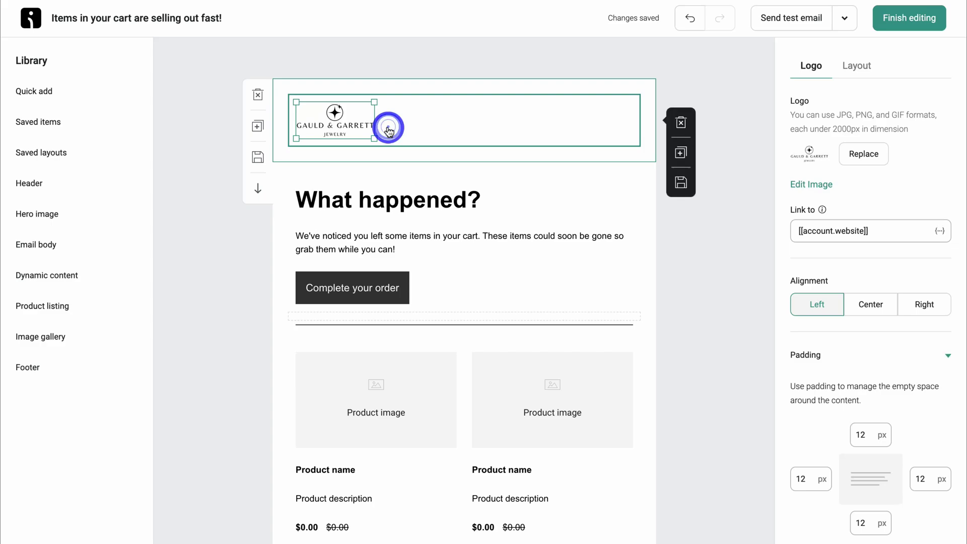
{"action": "left_click", "coordinate": [878, 313]}
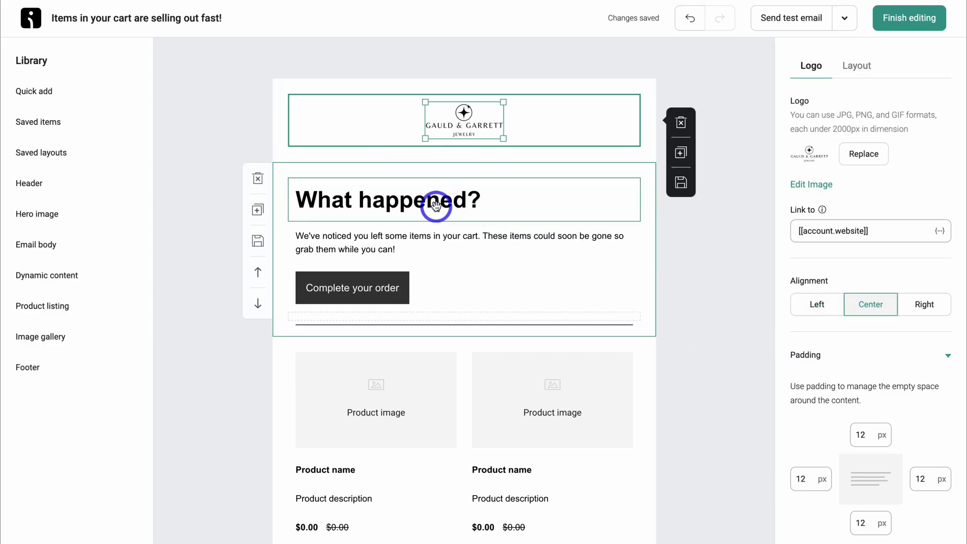
Inspect the 'What happened?' heading and right-align the paragraph below it
{"action": "left_click", "coordinate": [480, 205]}
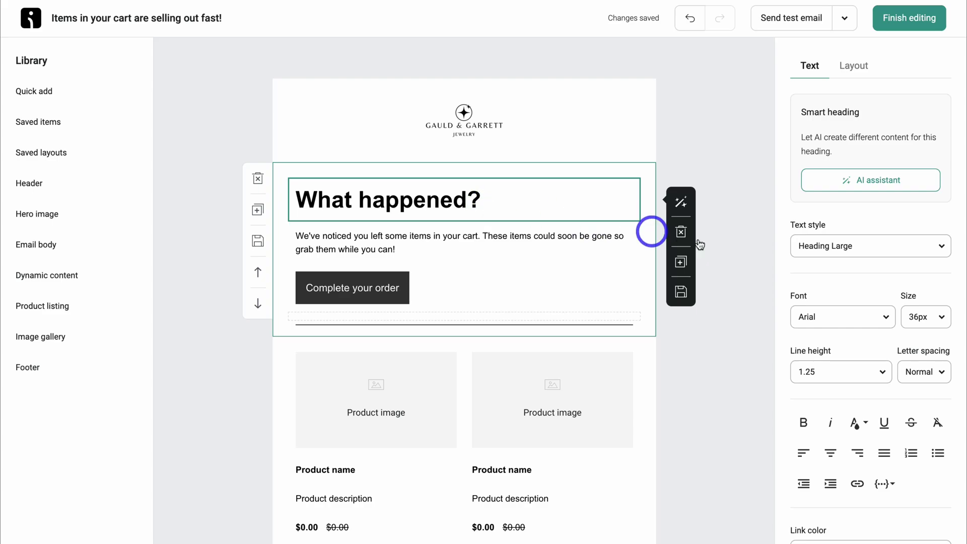
{"action": "scroll", "coordinate": [834, 296], "scroll_direction": "down", "scroll_amount": 3}
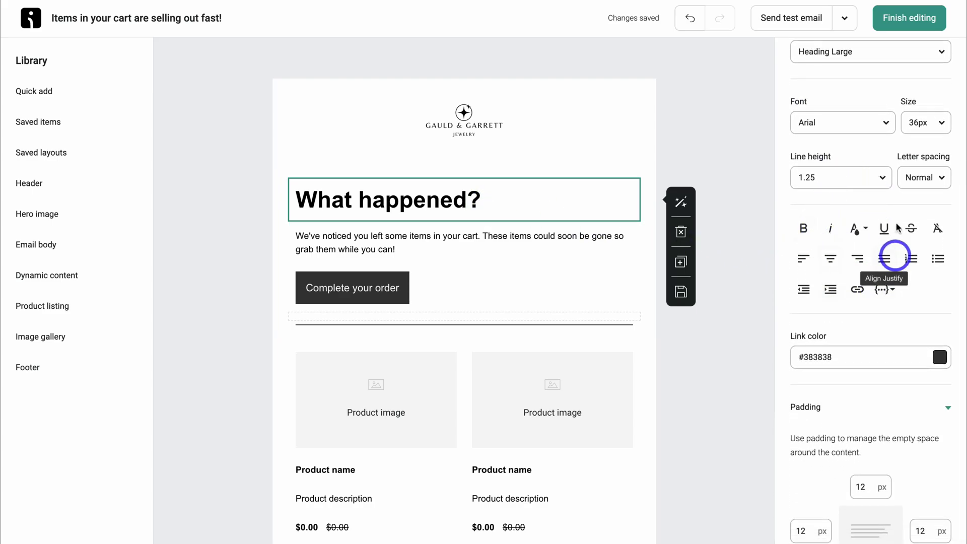
{"action": "left_click", "coordinate": [483, 252]}
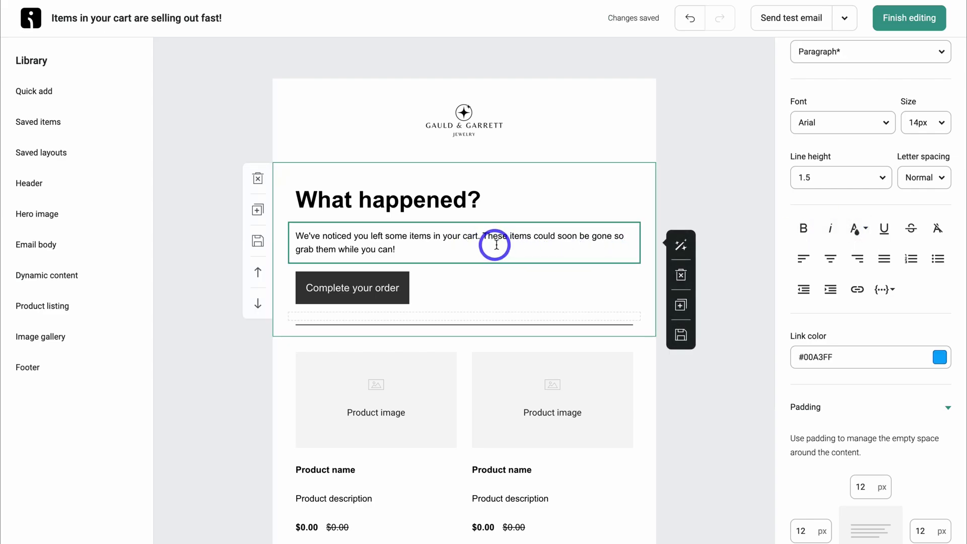
{"action": "left_click", "coordinate": [851, 269]}
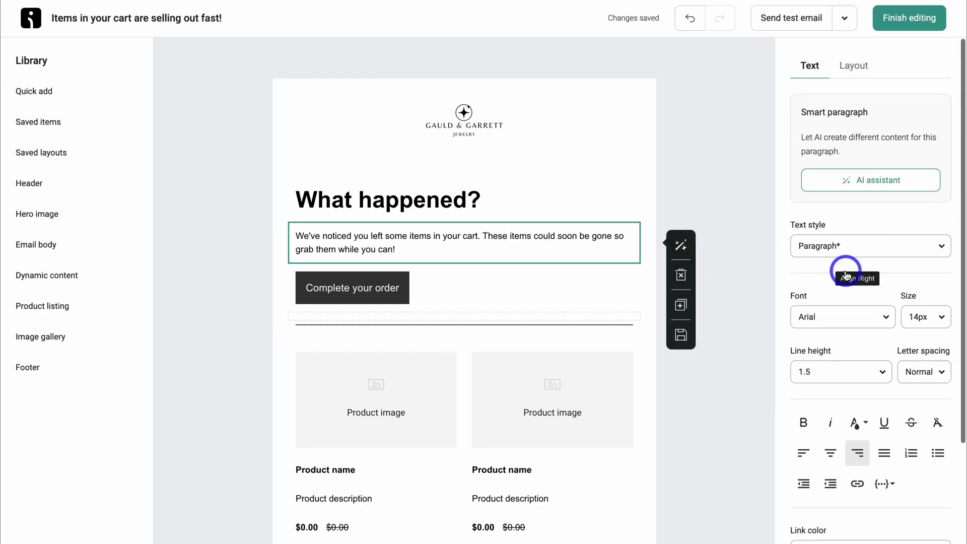
{"action": "left_click", "coordinate": [860, 69]}
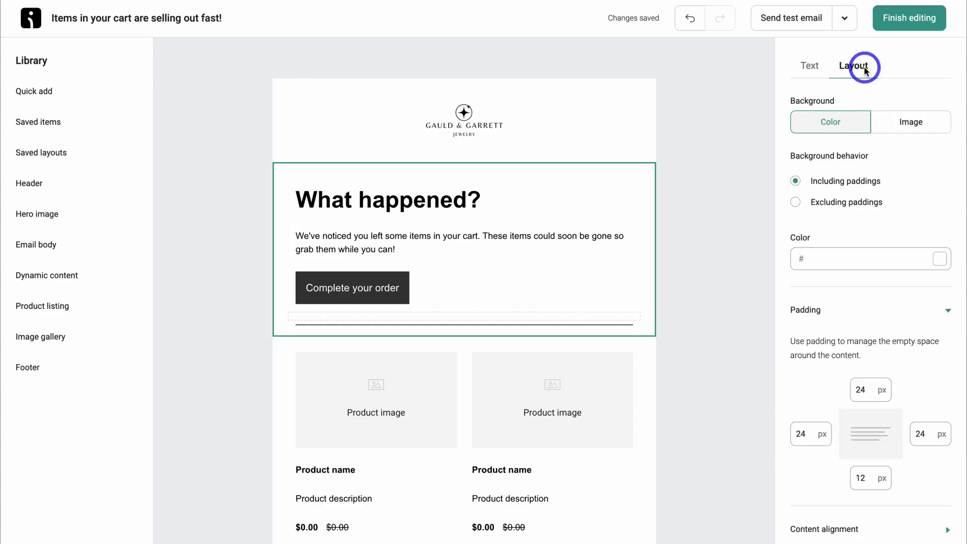
{"action": "mouse_move", "coordinate": [632, 185]}
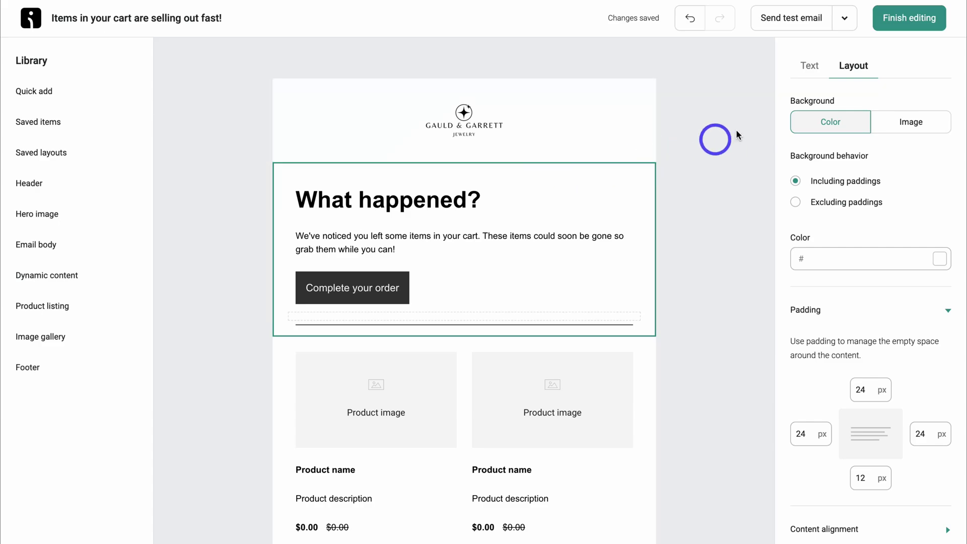
{"action": "left_click", "coordinate": [808, 67]}
{"action": "mouse_move", "coordinate": [408, 286]}
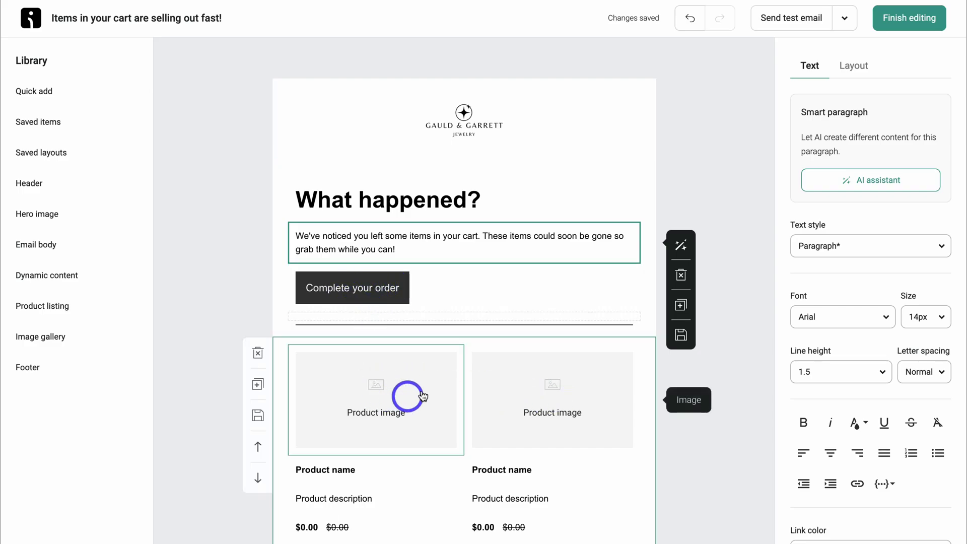
Show the Library's saved items, then its Quick add content items
{"action": "scroll", "coordinate": [406, 385], "scroll_direction": "down", "scroll_amount": 5}
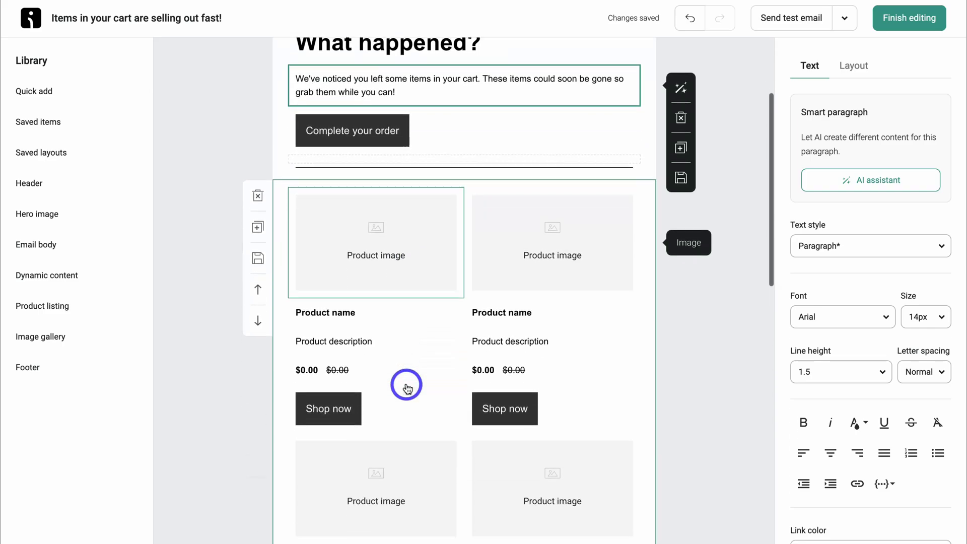
{"action": "scroll", "coordinate": [406, 381], "scroll_direction": "up", "scroll_amount": 5}
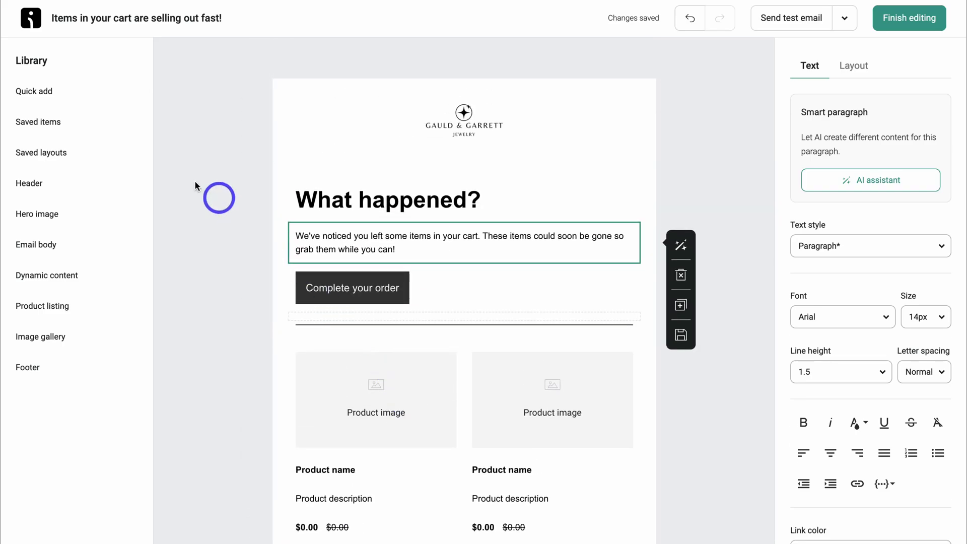
{"action": "left_click", "coordinate": [43, 117]}
{"action": "left_click", "coordinate": [43, 93]}
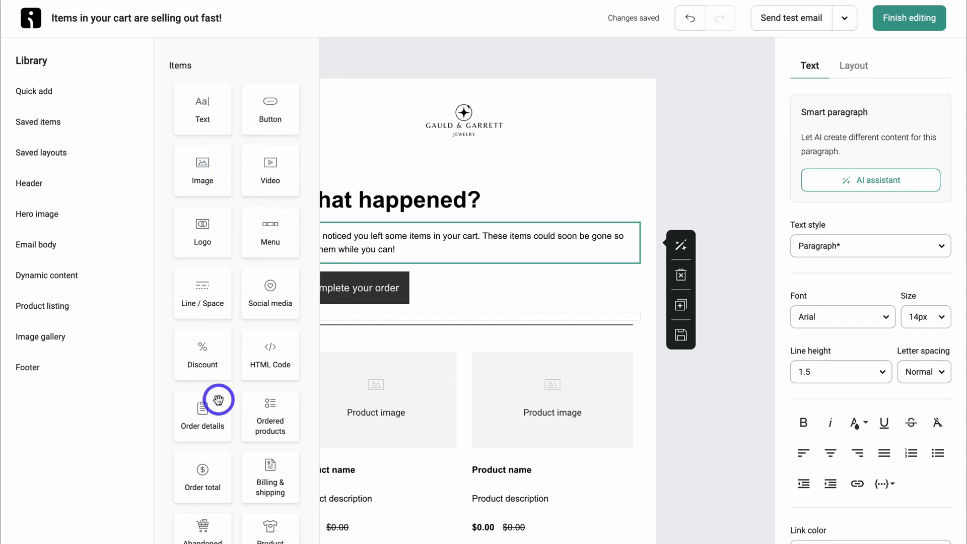
Browse the library categories: saved items, header, hero image, email body, dynamic content, product listing, gallery, footer
{"action": "scroll", "coordinate": [242, 401], "scroll_direction": "down", "scroll_amount": 1}
{"action": "scroll", "coordinate": [218, 400], "scroll_direction": "up", "scroll_amount": 1}
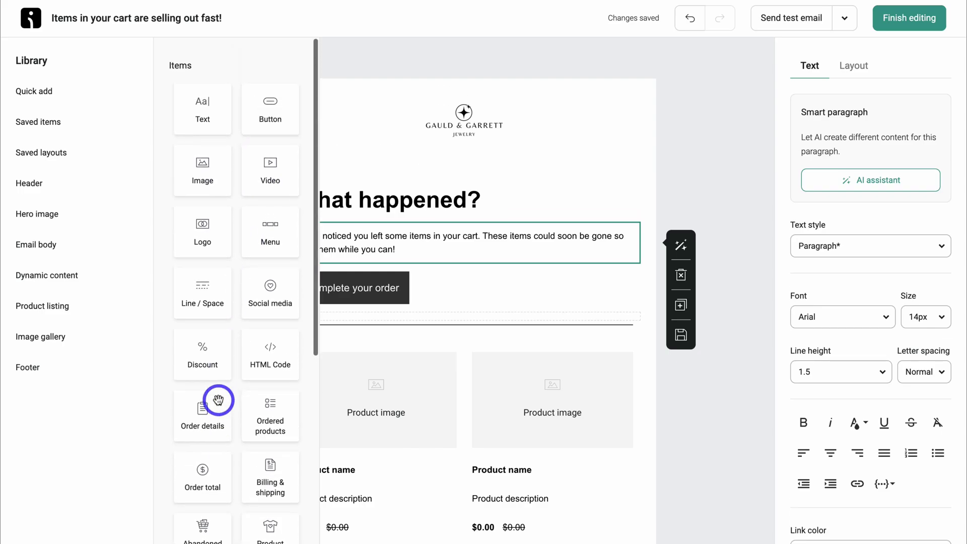
{"action": "left_click", "coordinate": [51, 129]}
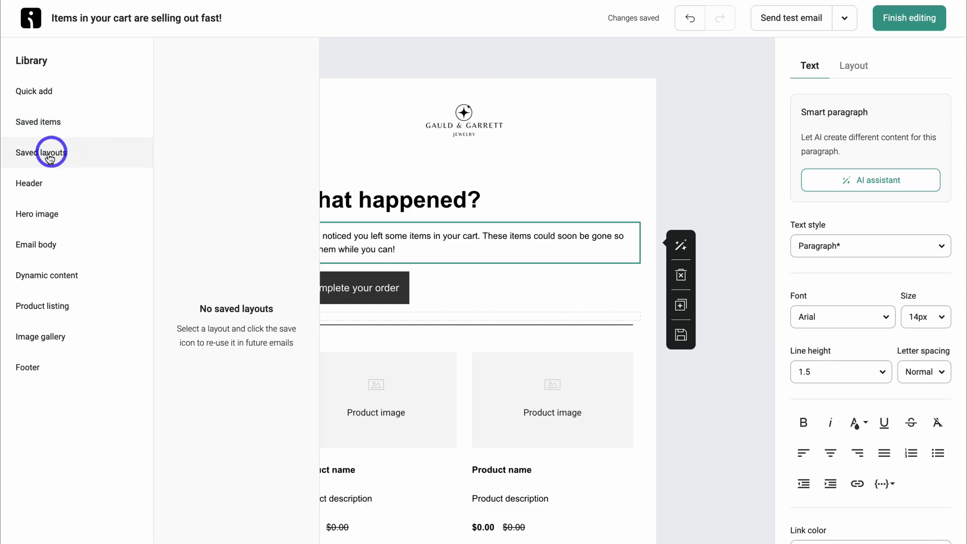
{"action": "left_click", "coordinate": [76, 184]}
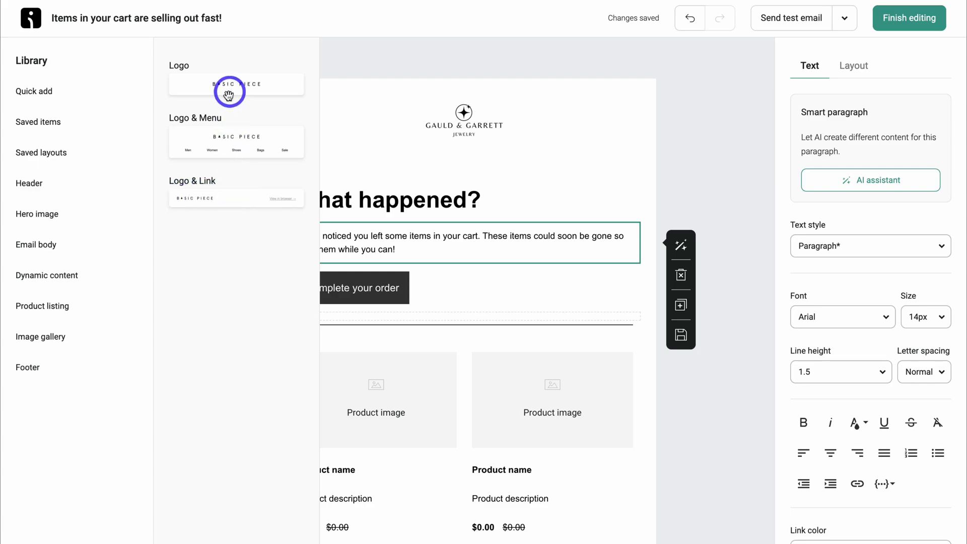
{"action": "left_click", "coordinate": [88, 220]}
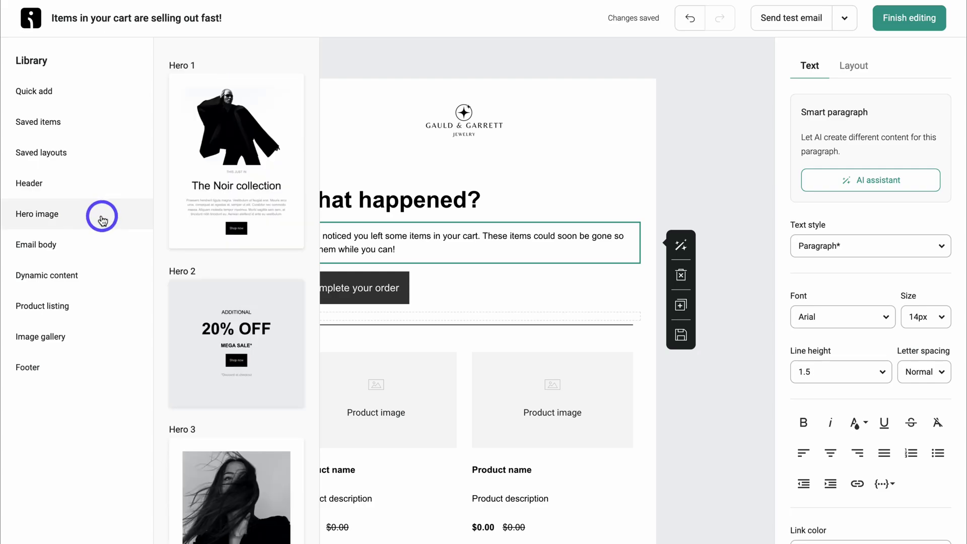
{"action": "left_click", "coordinate": [86, 251]}
{"action": "left_click", "coordinate": [86, 274]}
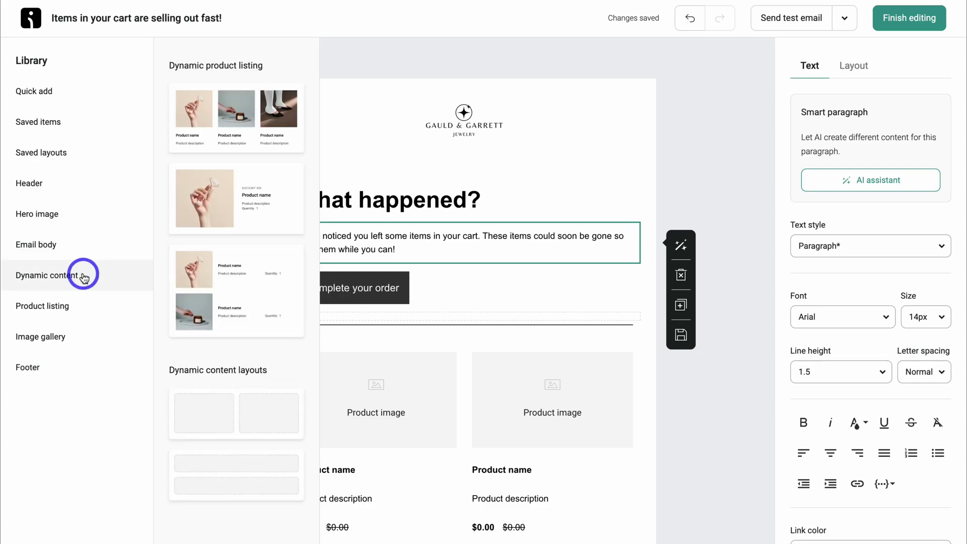
{"action": "left_click", "coordinate": [86, 305]}
{"action": "left_click", "coordinate": [83, 335]}
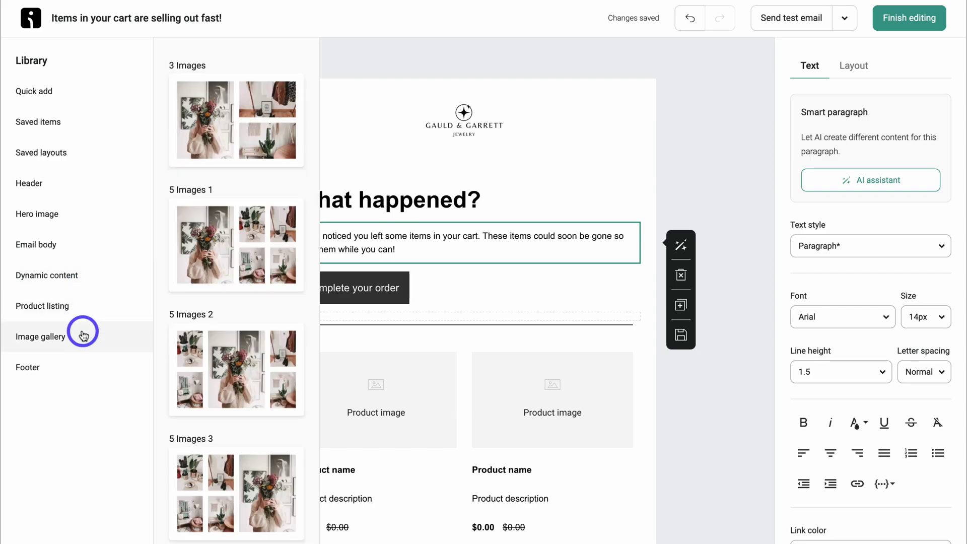
{"action": "left_click", "coordinate": [79, 370]}
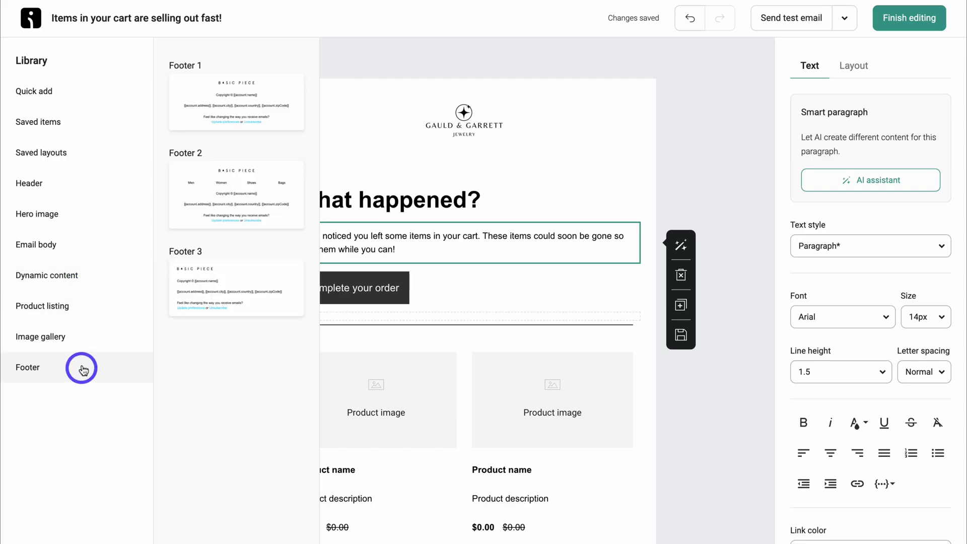
{"action": "left_click", "coordinate": [96, 250]}
Add a trial Hero 1 layout below the order button, delete it, and finish editing
{"action": "mouse_move", "coordinate": [92, 219]}
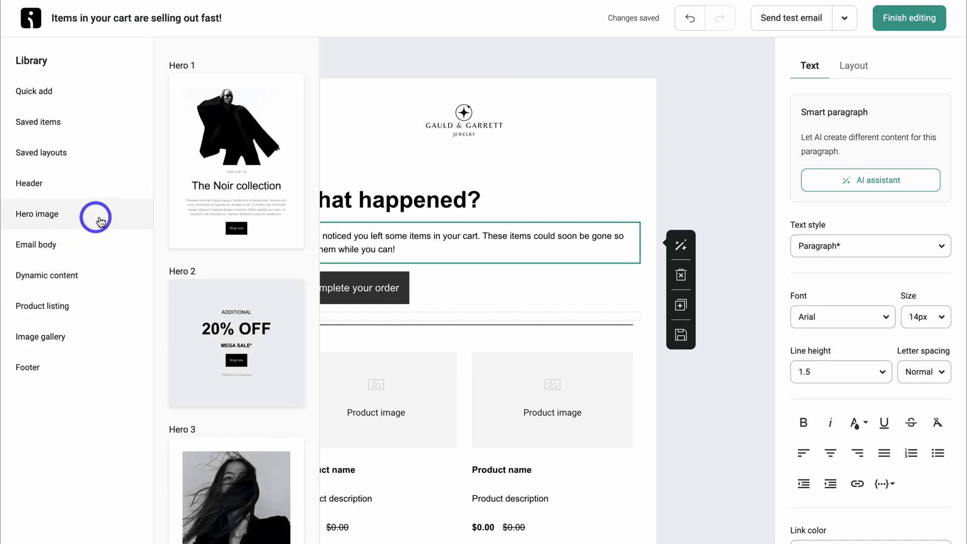
{"action": "left_click_drag", "start_coordinate": [255, 179], "coordinate": [421, 343]}
{"action": "scroll", "coordinate": [421, 345], "scroll_direction": "down", "scroll_amount": 3}
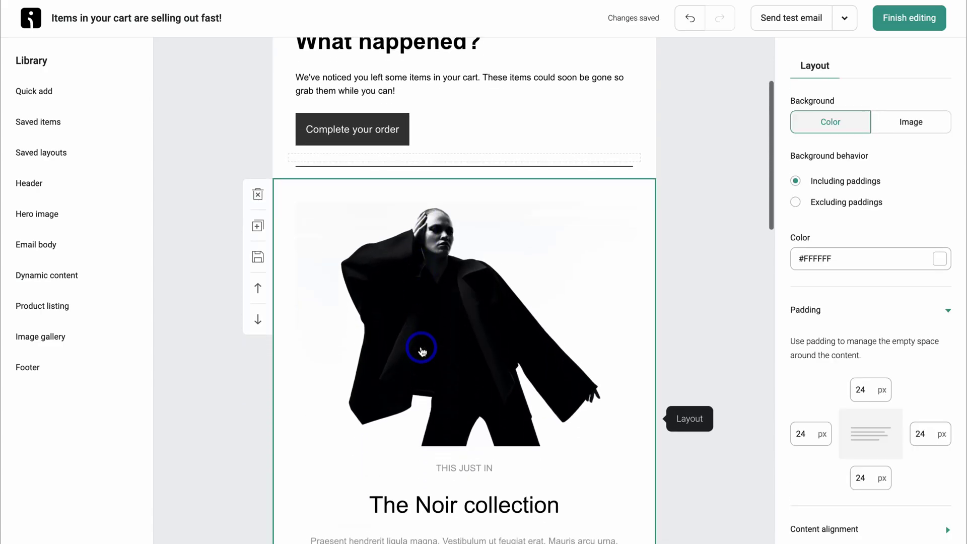
{"action": "scroll", "coordinate": [421, 346], "scroll_direction": "down", "scroll_amount": 3}
{"action": "scroll", "coordinate": [419, 346], "scroll_direction": "up", "scroll_amount": 3}
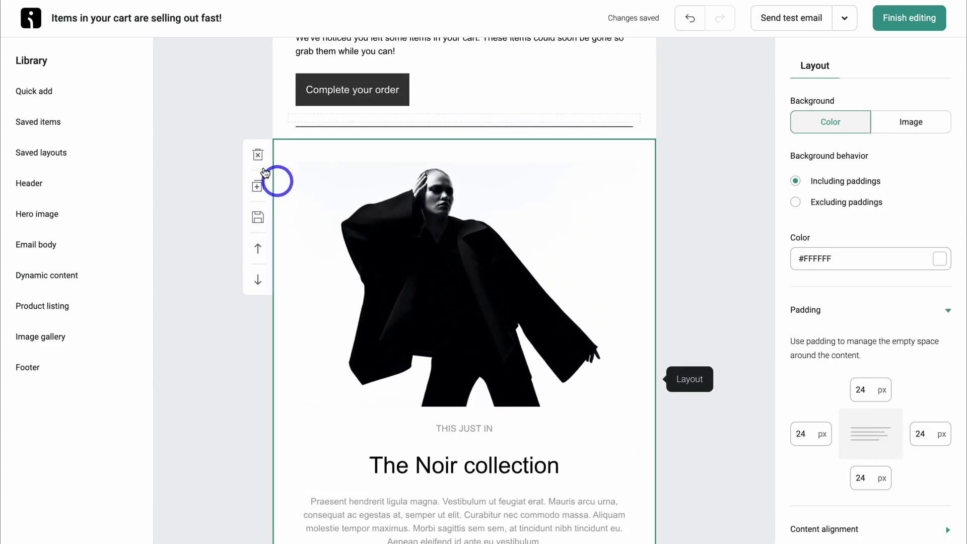
{"action": "left_click", "coordinate": [257, 154]}
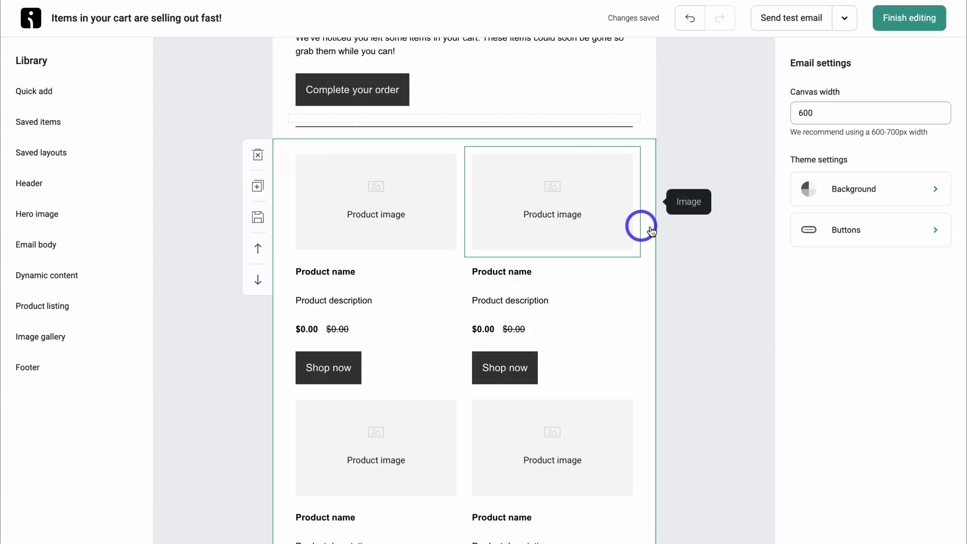
{"action": "scroll", "coordinate": [681, 231], "scroll_direction": "up", "scroll_amount": 4}
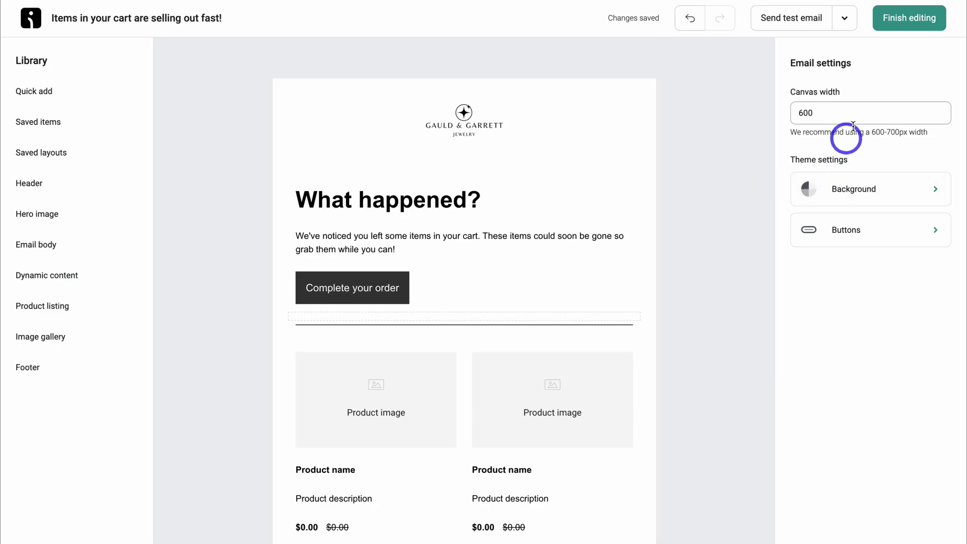
{"action": "left_click", "coordinate": [901, 28]}
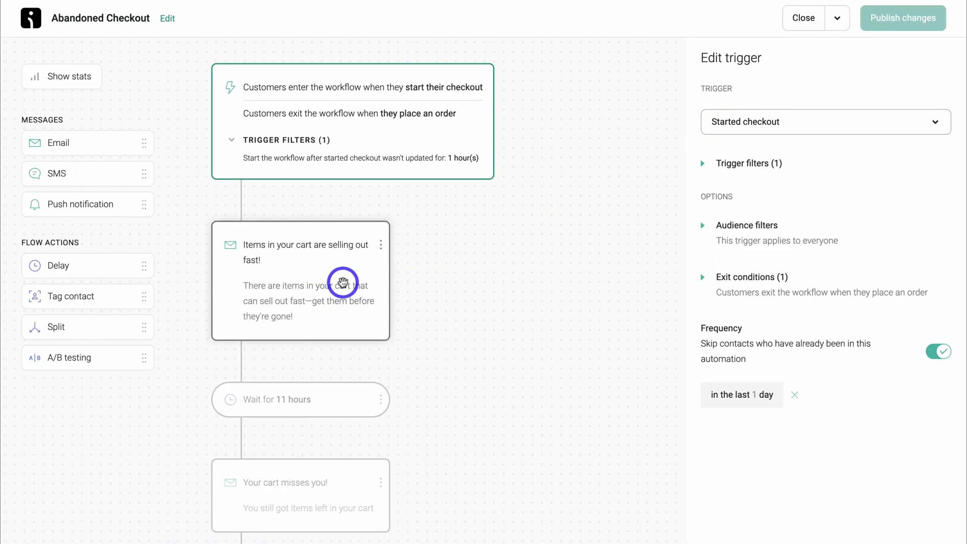
Check the 'Your cart misses you!' email, then open the final 'Don't miss out on 15% off your entire cart!' email's settings
{"action": "scroll", "coordinate": [342, 282], "scroll_direction": "down", "scroll_amount": 5}
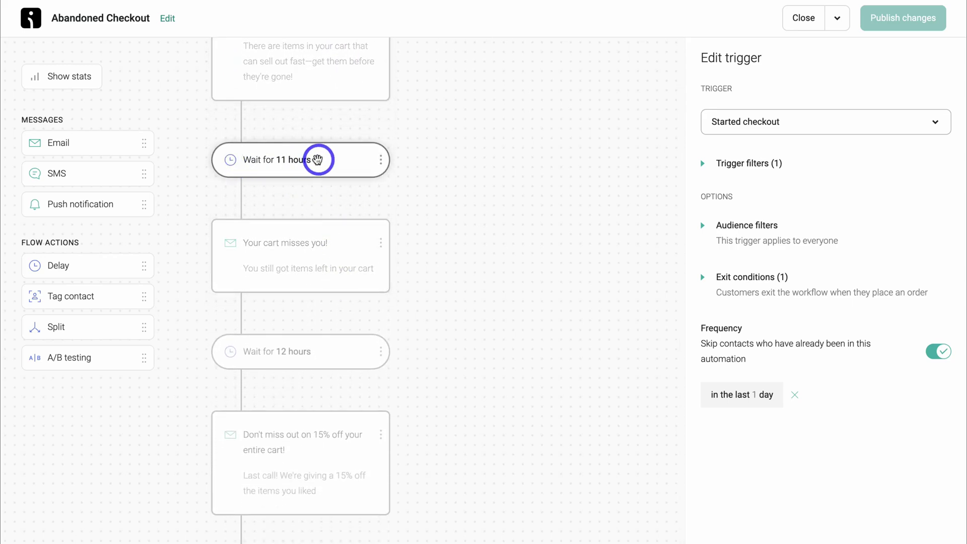
{"action": "scroll", "coordinate": [318, 158], "scroll_direction": "up", "scroll_amount": 1}
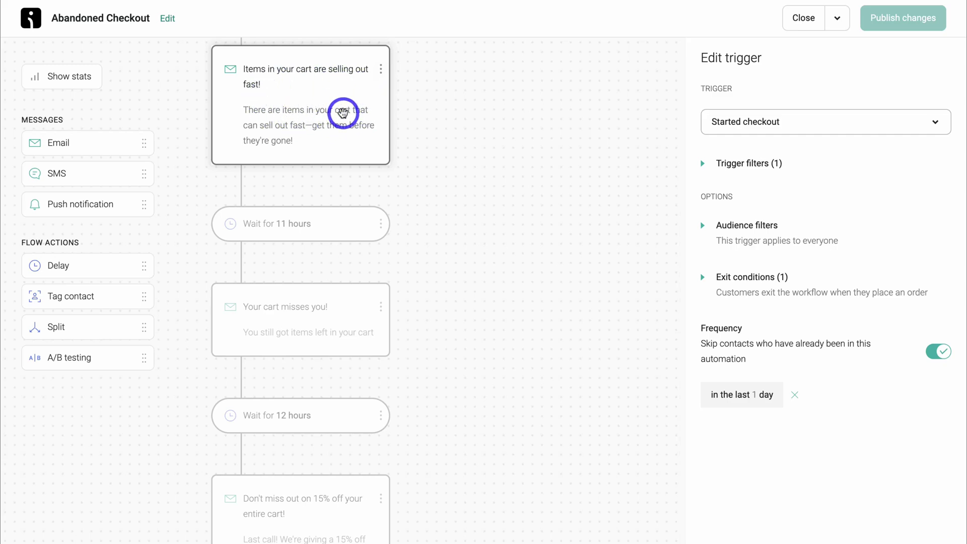
{"action": "scroll", "coordinate": [342, 112], "scroll_direction": "down", "scroll_amount": 1}
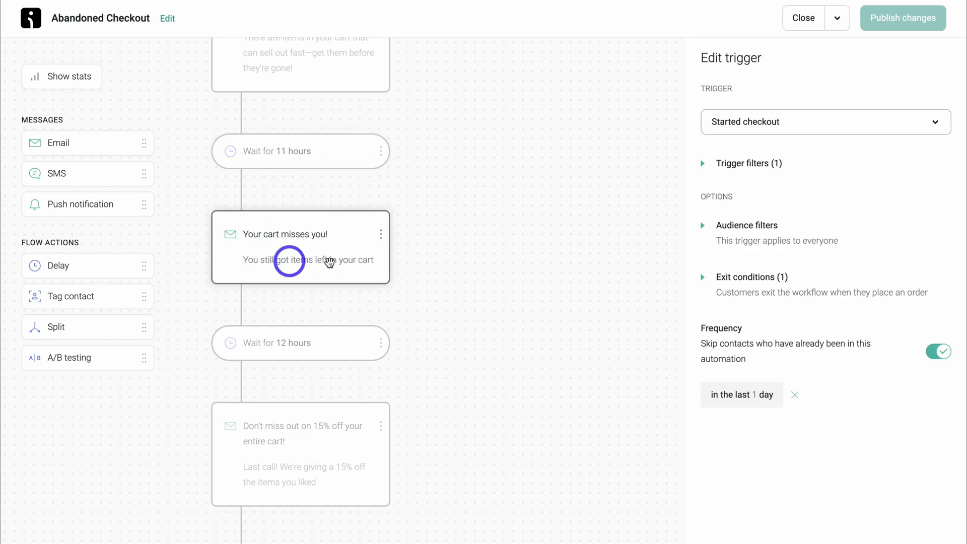
{"action": "left_click", "coordinate": [343, 253]}
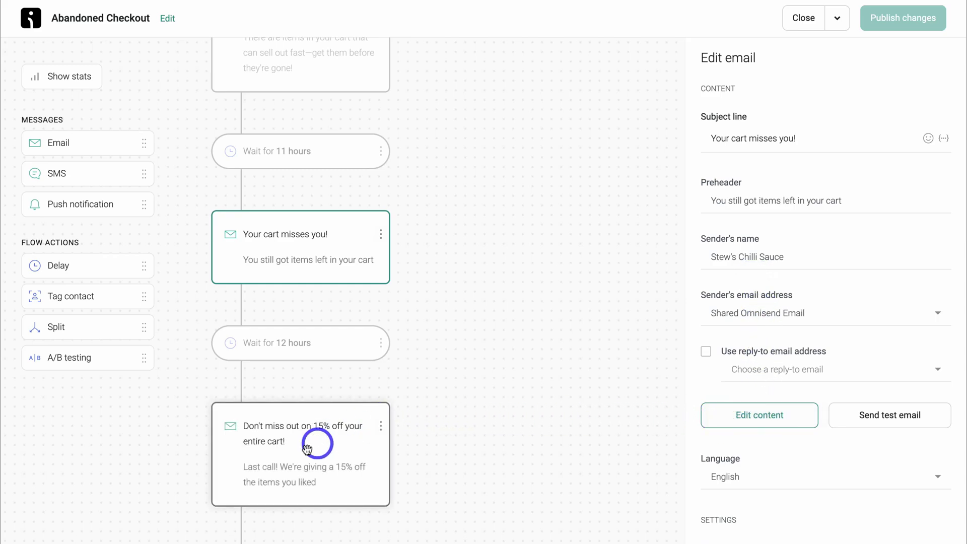
{"action": "left_click", "coordinate": [317, 458]}
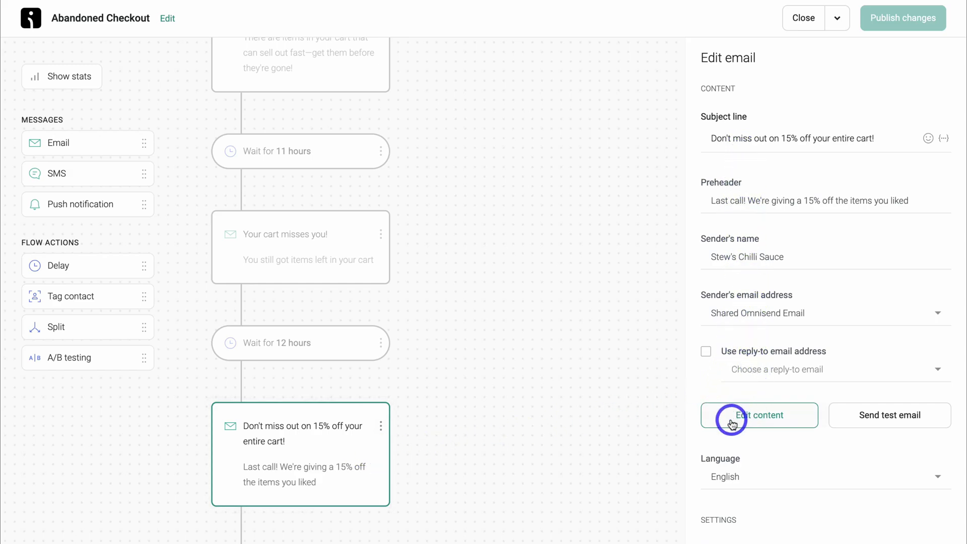
Open the 15%-off email's content and centre the header logo
{"action": "left_click", "coordinate": [790, 420]}
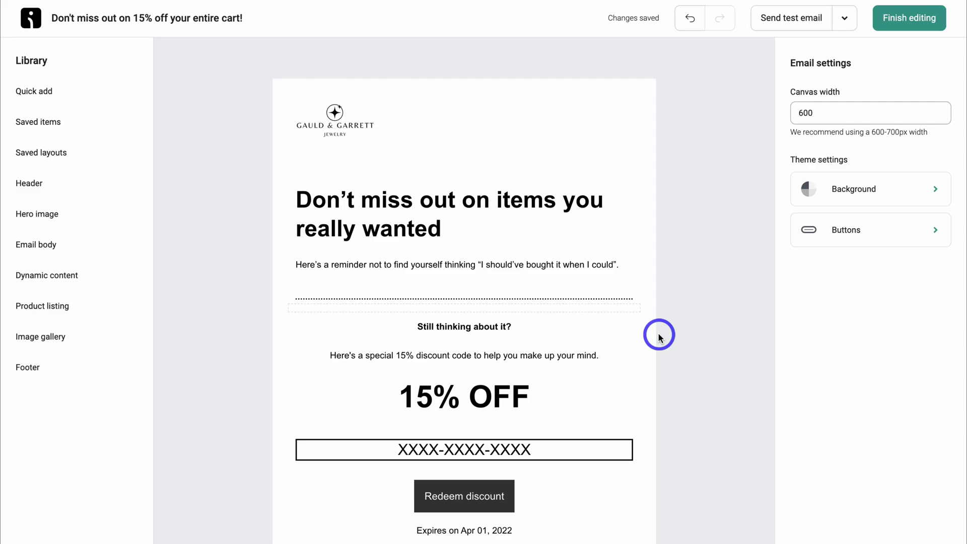
{"action": "left_click", "coordinate": [472, 125]}
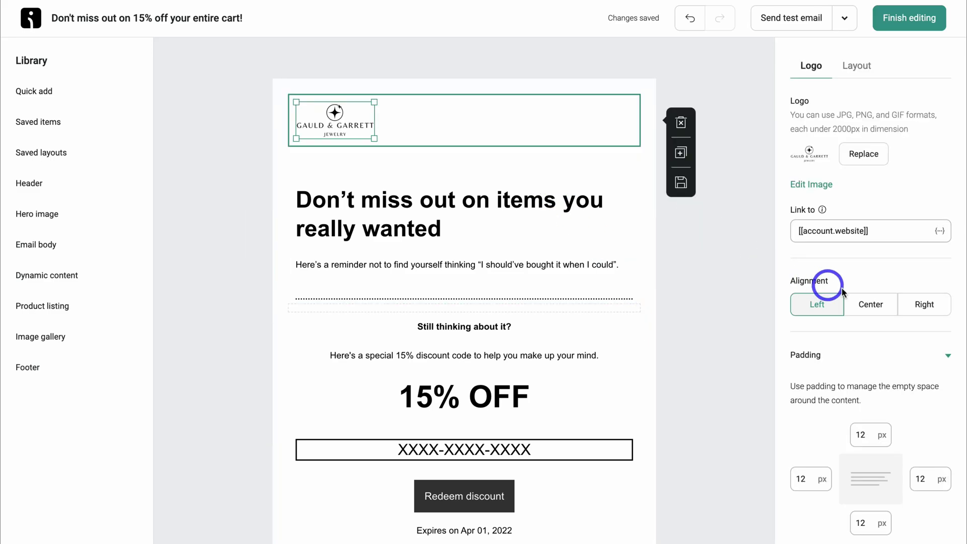
{"action": "left_click", "coordinate": [866, 302]}
Replace the main heading with 'I have a special offer for you...' and review the email body
{"action": "left_click", "coordinate": [464, 225]}
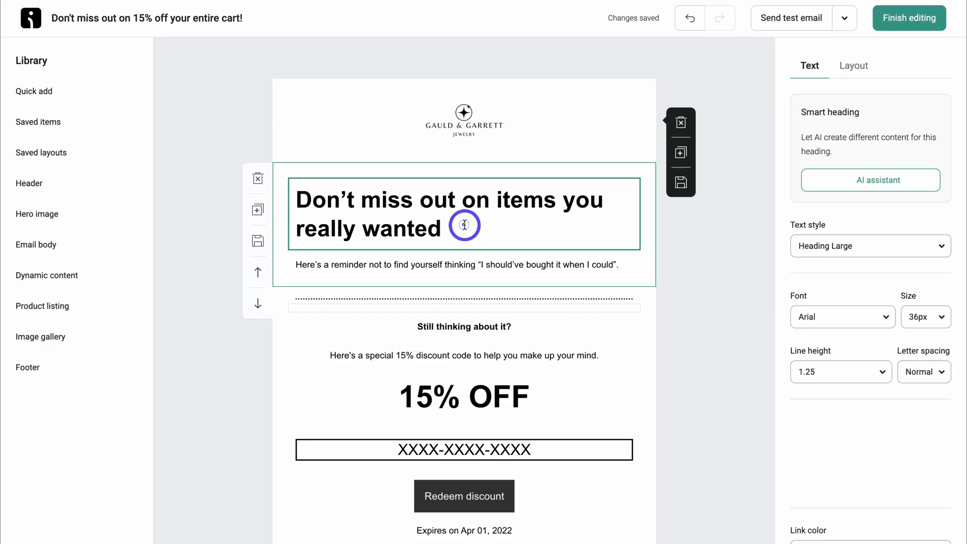
{"action": "left_click_drag", "start_coordinate": [463, 225], "coordinate": [305, 192]}
{"action": "type", "text": "I have a special offer for you..."}
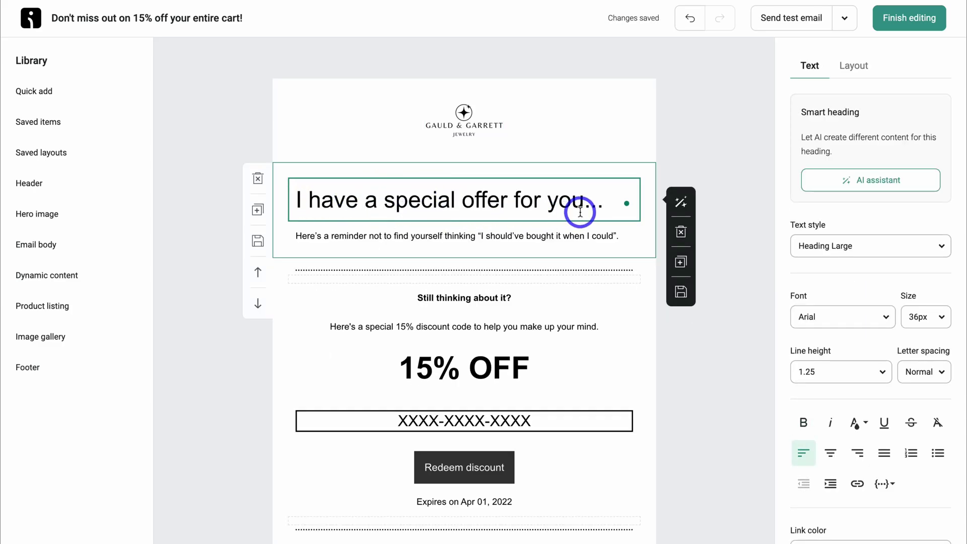
{"action": "left_click", "coordinate": [537, 237]}
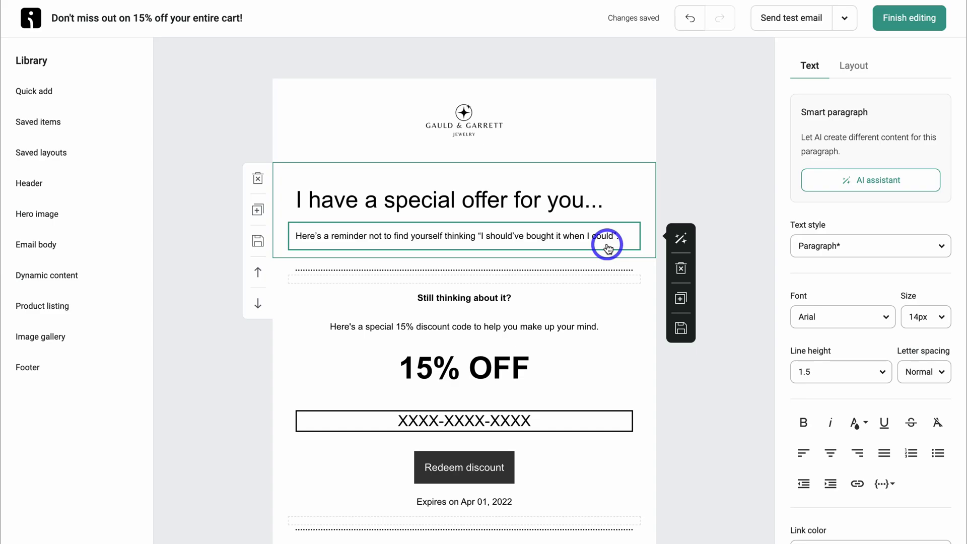
{"action": "scroll", "coordinate": [521, 236], "scroll_direction": "down", "scroll_amount": 3}
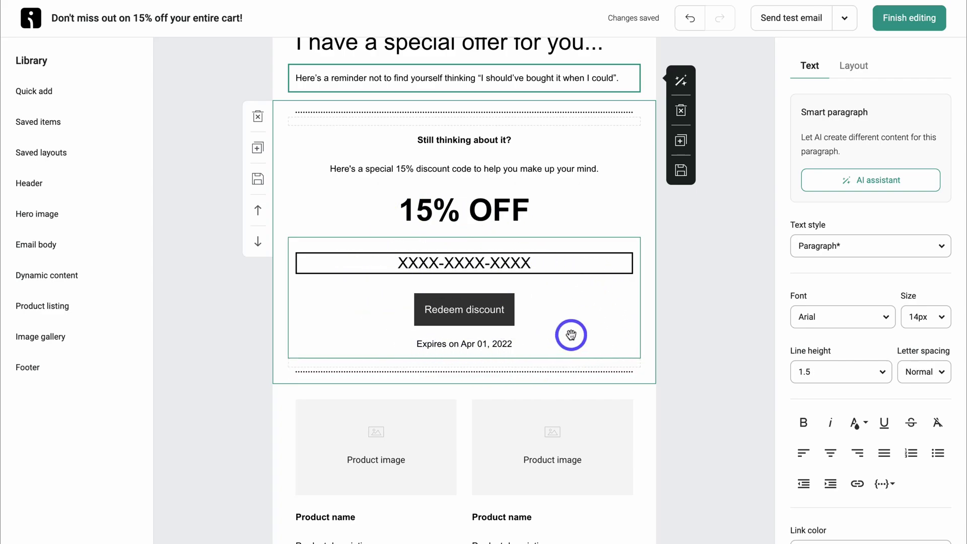
{"action": "scroll", "coordinate": [568, 336], "scroll_direction": "up", "scroll_amount": 3}
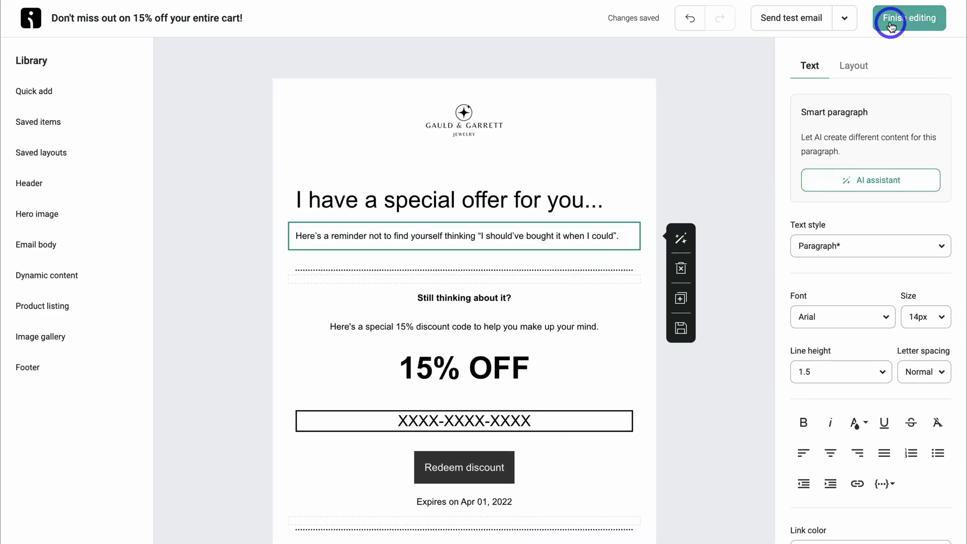
Save the 15%-off email and close the Abandoned Checkout workflow back to the Automation list
{"action": "left_click", "coordinate": [917, 24]}
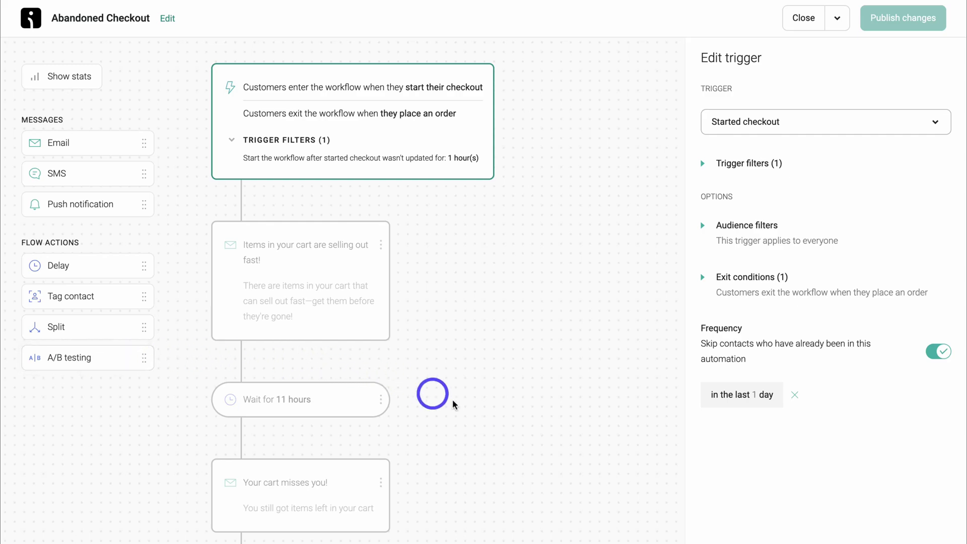
{"action": "key", "text": "Escape"}
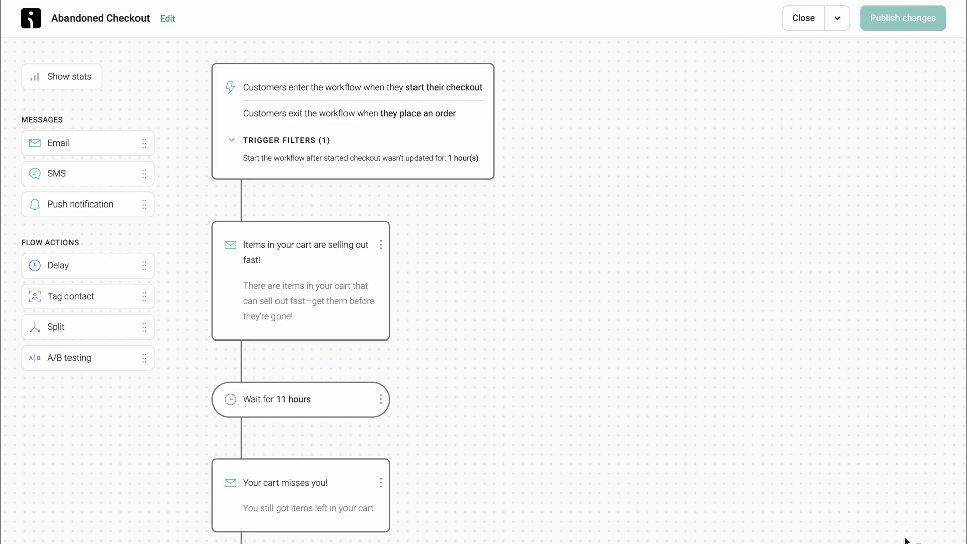
{"action": "left_click", "coordinate": [803, 19]}
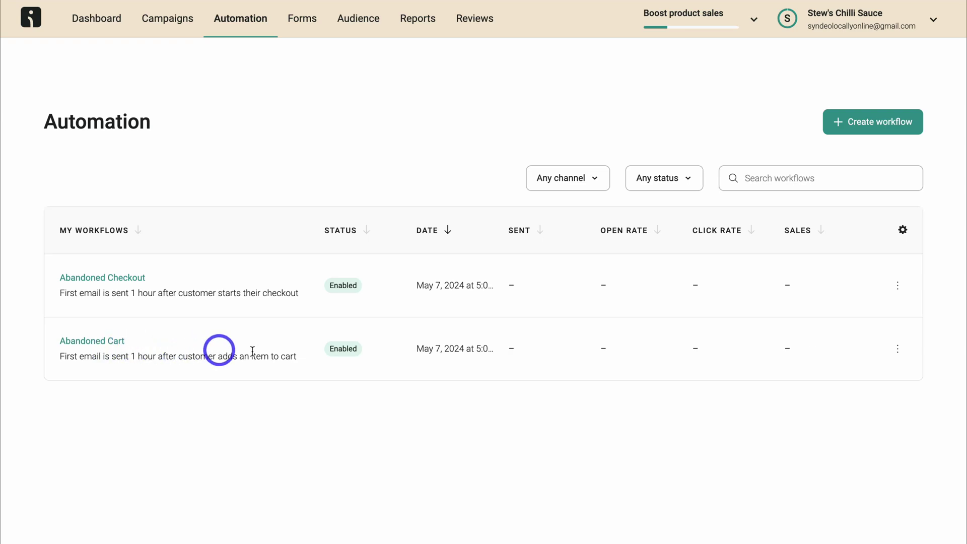
Open the Abandoned Cart workflow for editing
{"action": "left_click", "coordinate": [898, 352]}
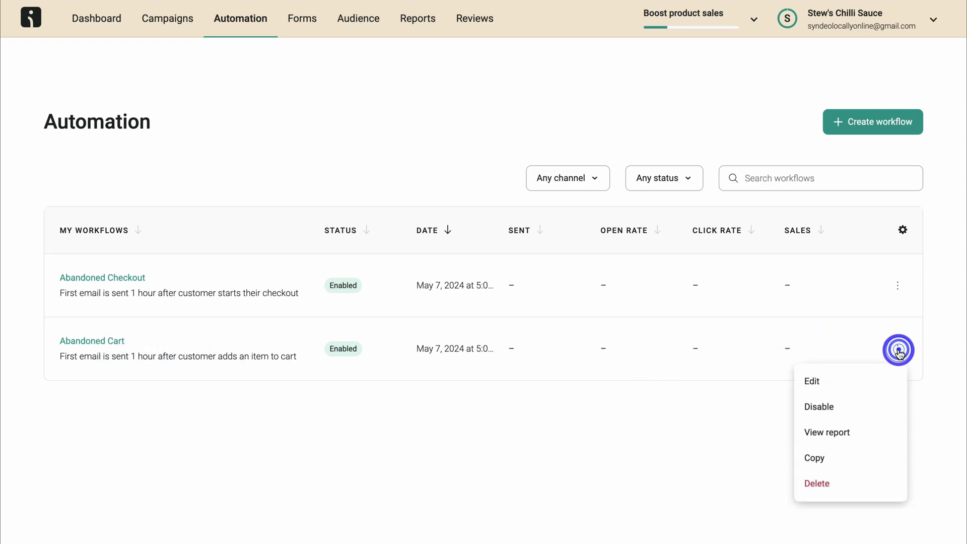
{"action": "left_click", "coordinate": [867, 375]}
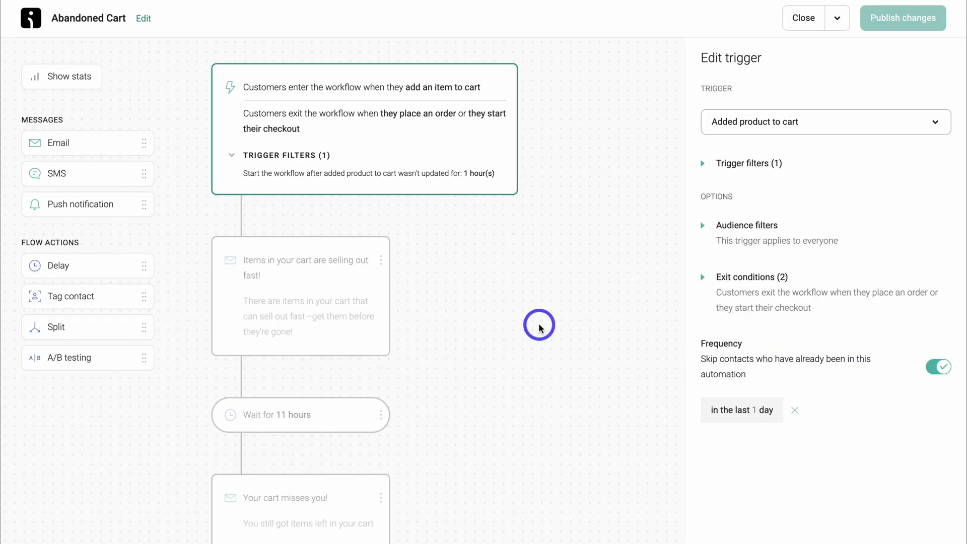
{"action": "scroll", "coordinate": [539, 326], "scroll_direction": "down", "scroll_amount": 5}
{"action": "scroll", "coordinate": [539, 327], "scroll_direction": "up", "scroll_amount": 5}
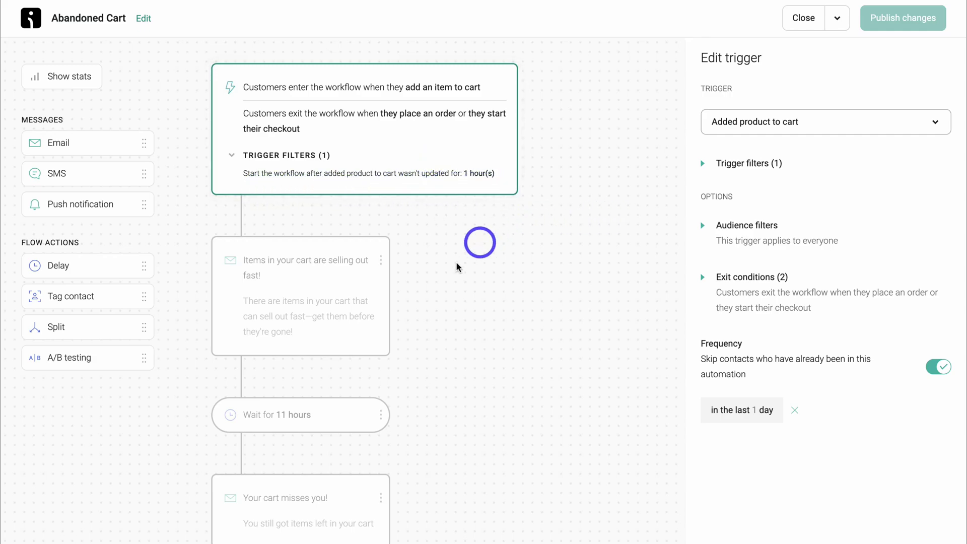
{"action": "scroll", "coordinate": [442, 287], "scroll_direction": "down", "scroll_amount": 2}
Review the first cart email, 'Your cart misses you!' and the 15%-off email, then close the workflow
{"action": "left_click", "coordinate": [335, 237]}
{"action": "scroll", "coordinate": [457, 259], "scroll_direction": "down", "scroll_amount": 3}
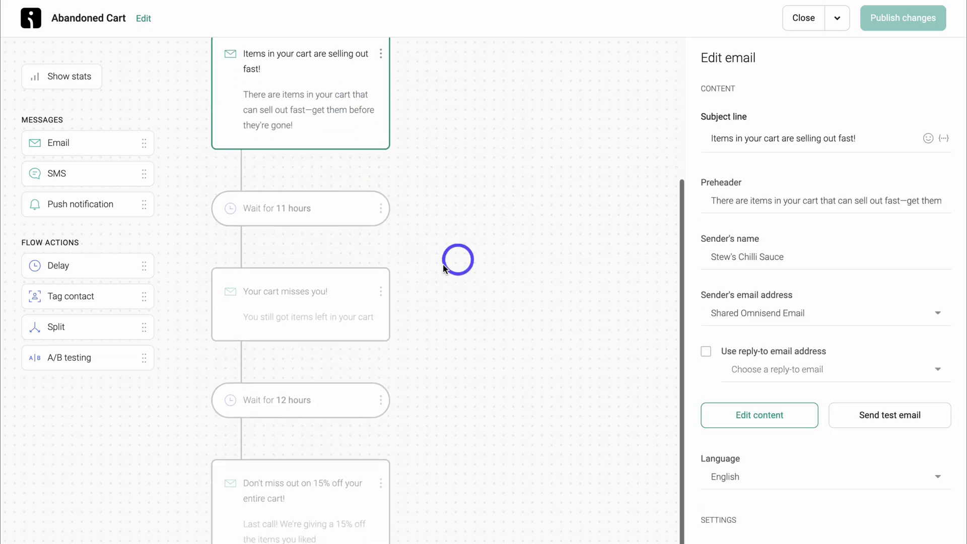
{"action": "left_click", "coordinate": [371, 301]}
{"action": "scroll", "coordinate": [473, 300], "scroll_direction": "down", "scroll_amount": 2}
{"action": "left_click", "coordinate": [367, 422]}
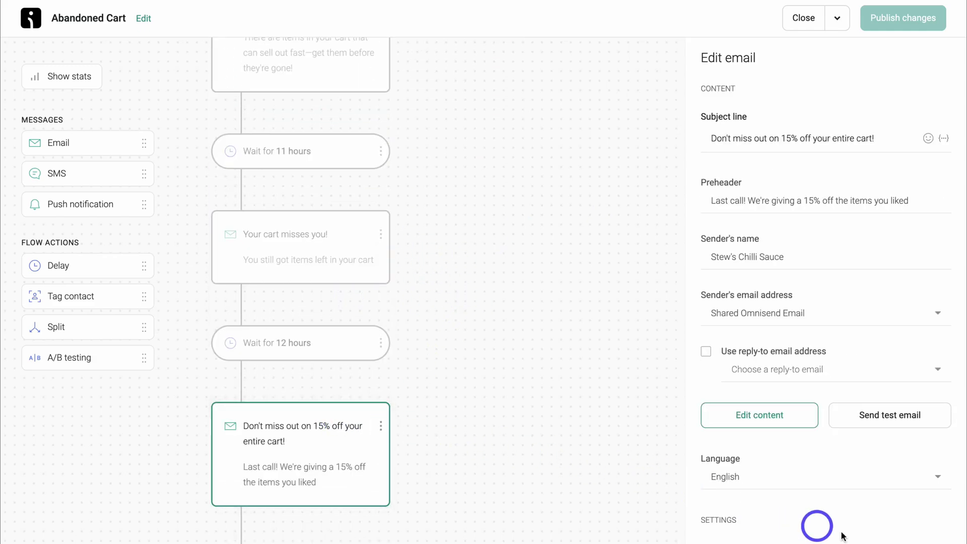
{"action": "key", "text": "Escape"}
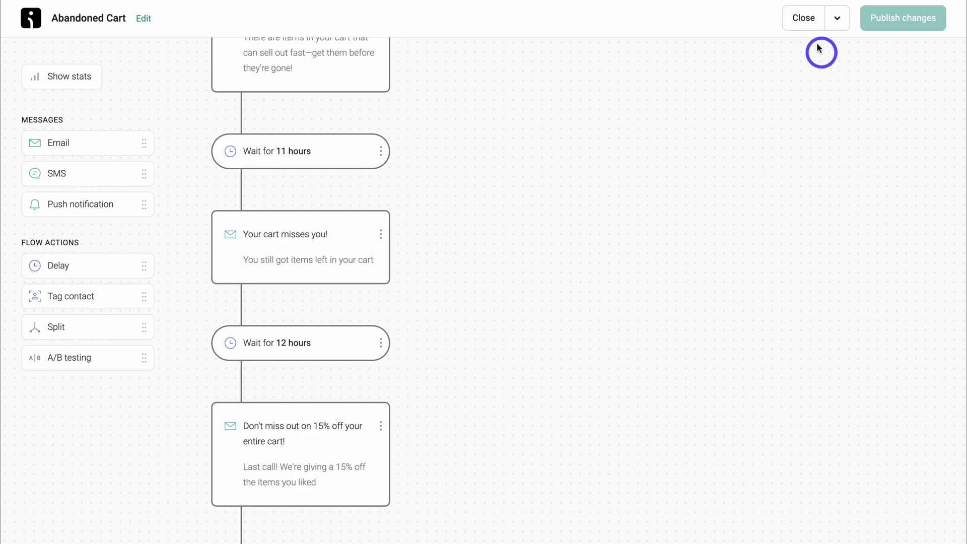
{"action": "left_click", "coordinate": [804, 20]}
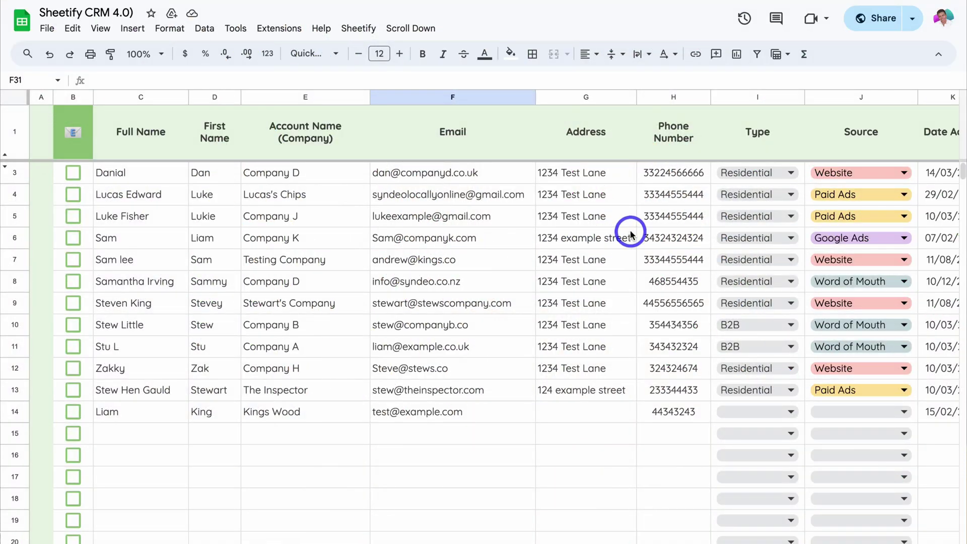
Add Installation 3 as a Sheetify client task and send its payment reminder email
{"action": "scroll", "coordinate": [631, 231], "scroll_direction": "right", "scroll_amount": 6}
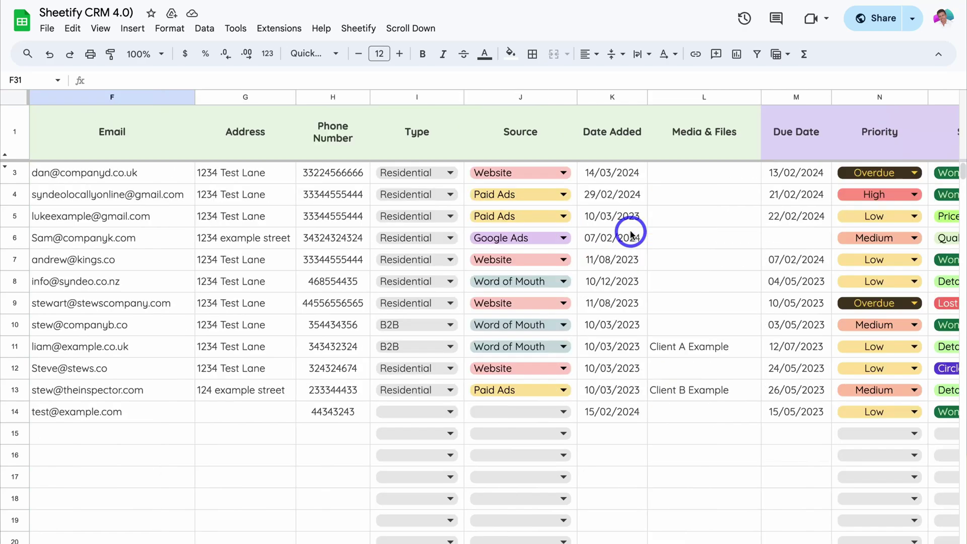
{"action": "scroll", "coordinate": [631, 234], "scroll_direction": "right", "scroll_amount": 4}
{"action": "left_click", "coordinate": [356, 27]}
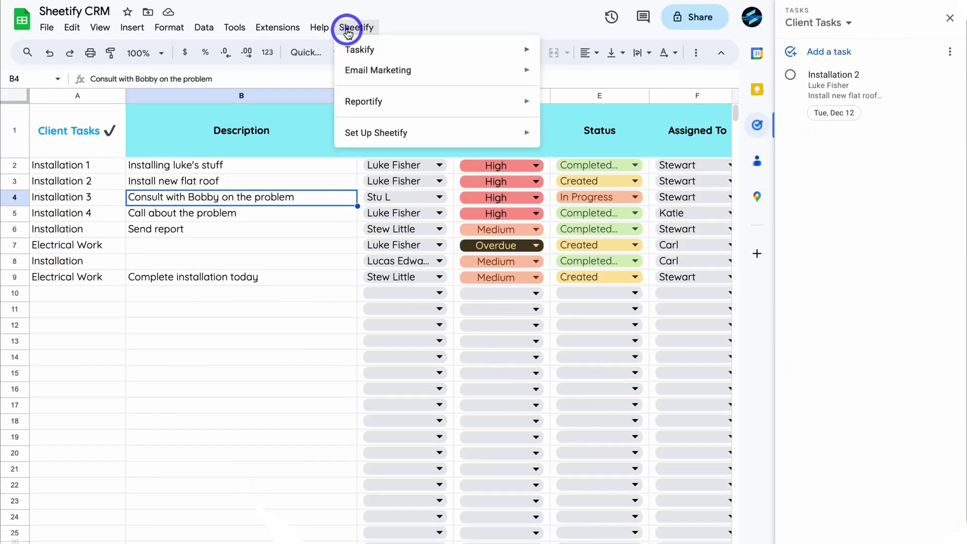
{"action": "mouse_move", "coordinate": [442, 47]}
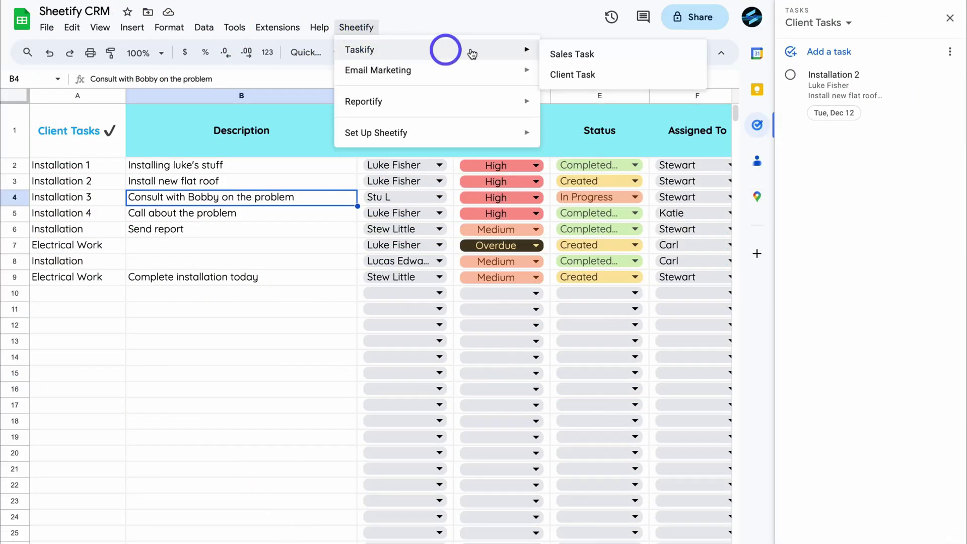
{"action": "left_click", "coordinate": [613, 77]}
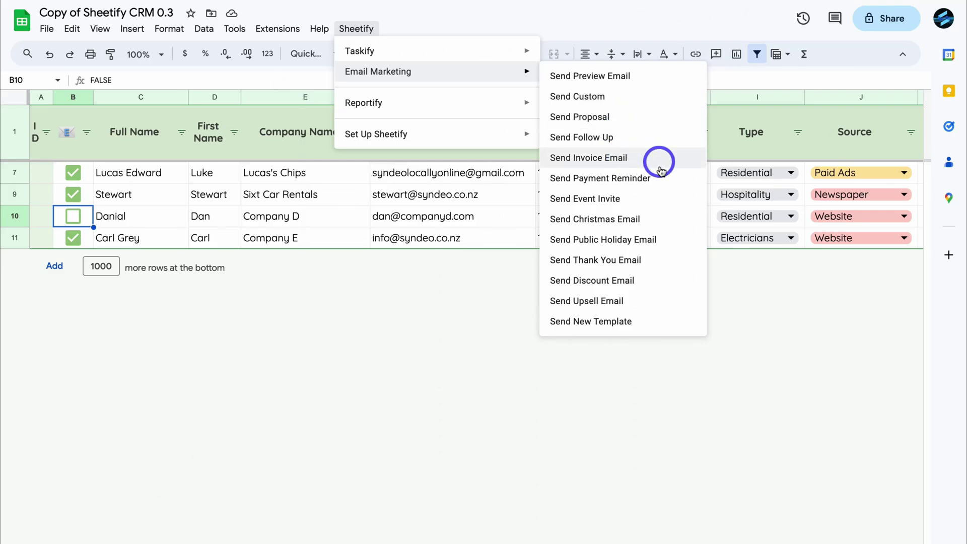
{"action": "left_click", "coordinate": [661, 174]}
{"action": "left_click", "coordinate": [575, 330]}
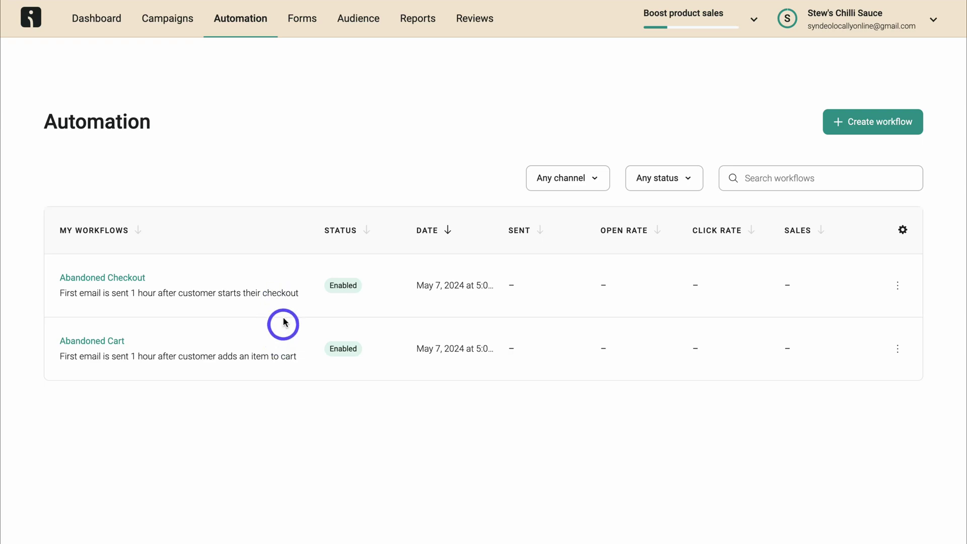
Go to Forms and open the suggested 10%-off multi-step welcome discount popup
{"action": "left_click", "coordinate": [302, 26]}
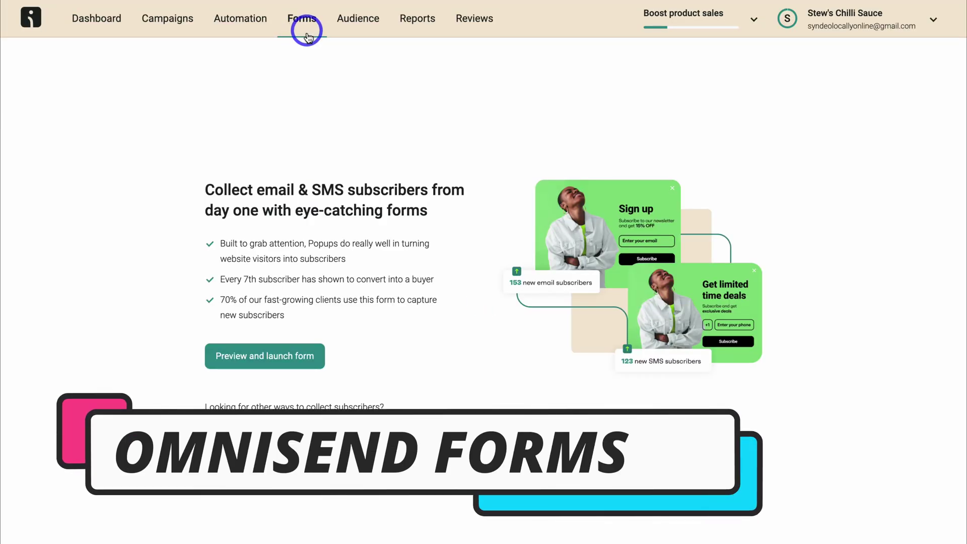
{"action": "left_click", "coordinate": [286, 359]}
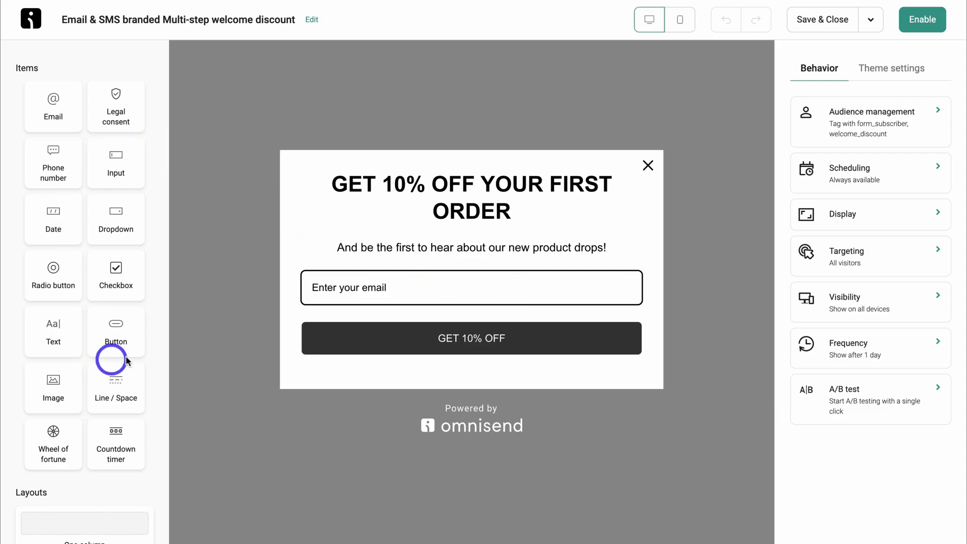
Review the popup's heading, device visibility and display timing, then enable the 10%-off form
{"action": "left_click", "coordinate": [458, 211]}
{"action": "left_click", "coordinate": [466, 193]}
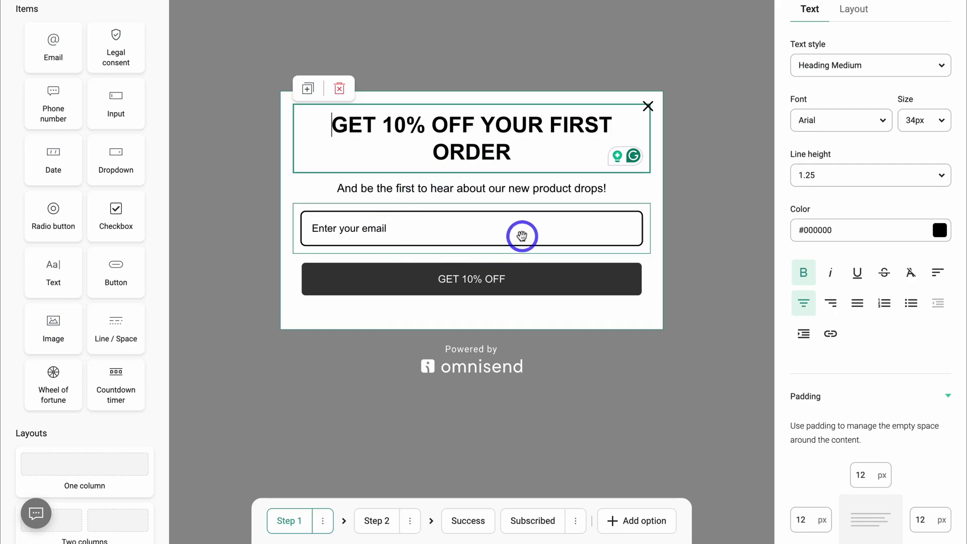
{"action": "left_click", "coordinate": [287, 521]}
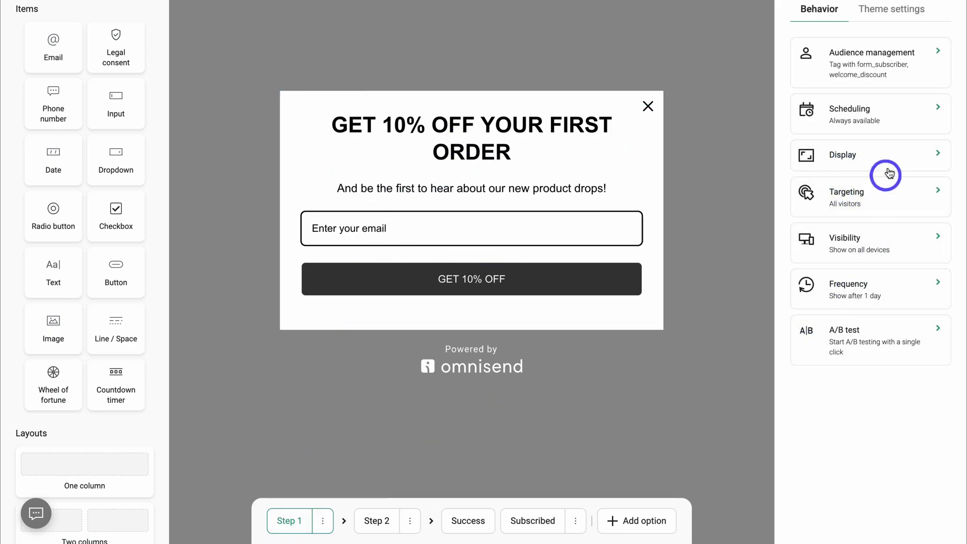
{"action": "left_click", "coordinate": [901, 247]}
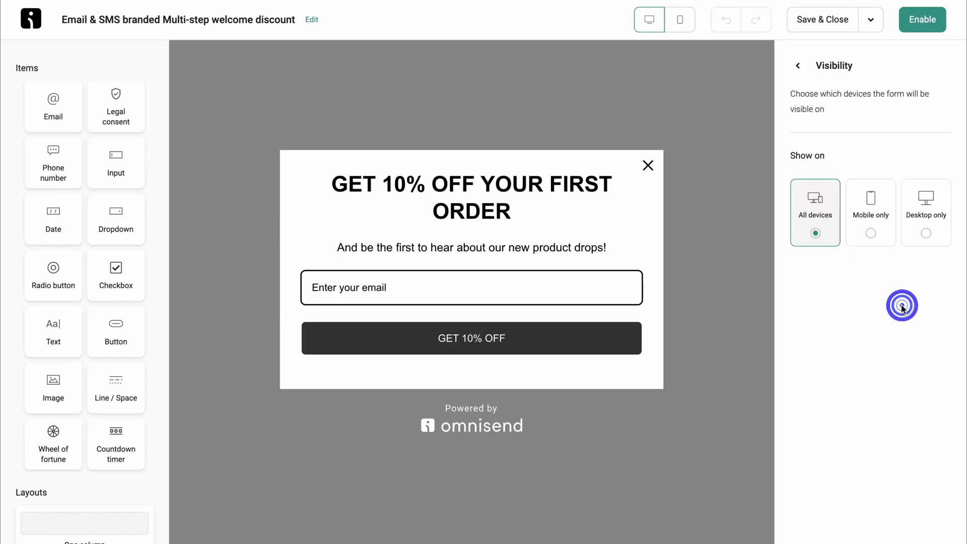
{"action": "left_click", "coordinate": [799, 66]}
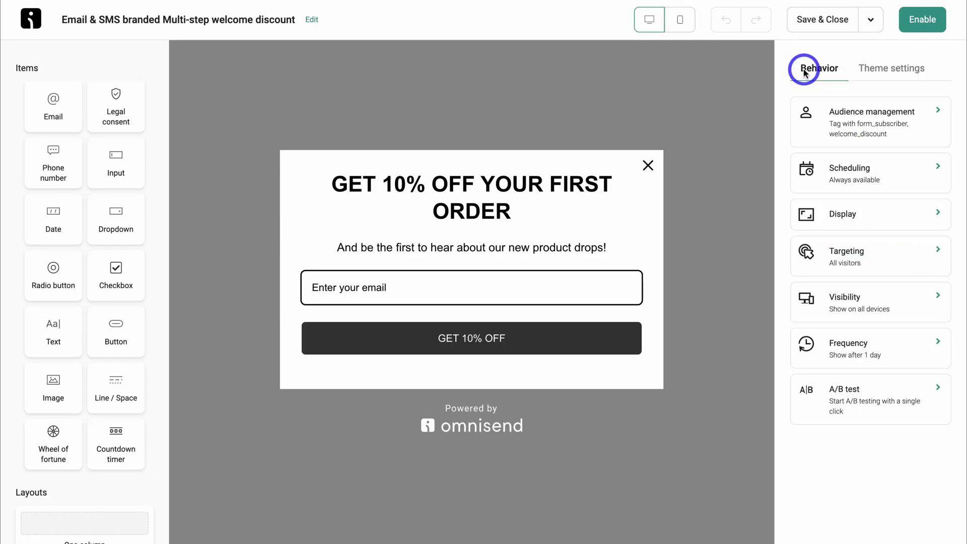
{"action": "left_click", "coordinate": [860, 211]}
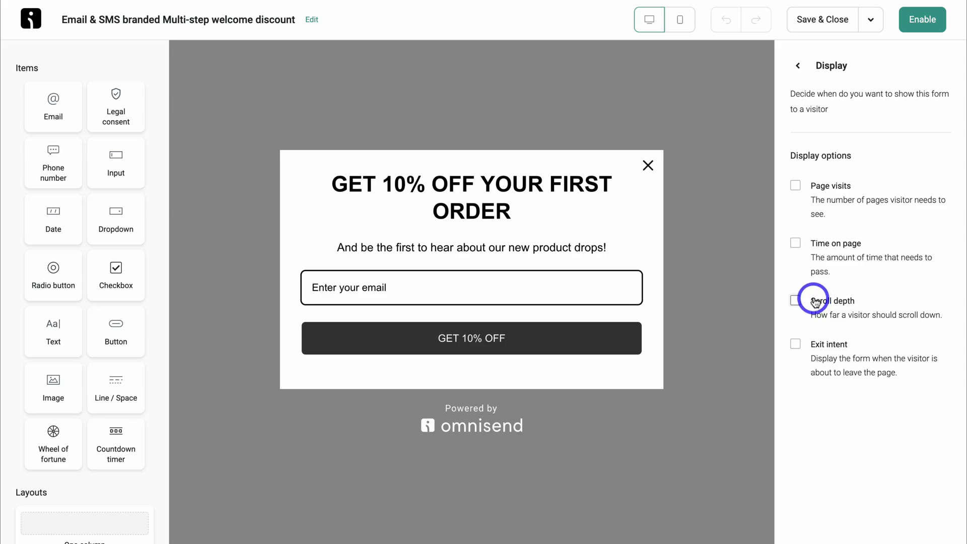
{"action": "left_click", "coordinate": [905, 22]}
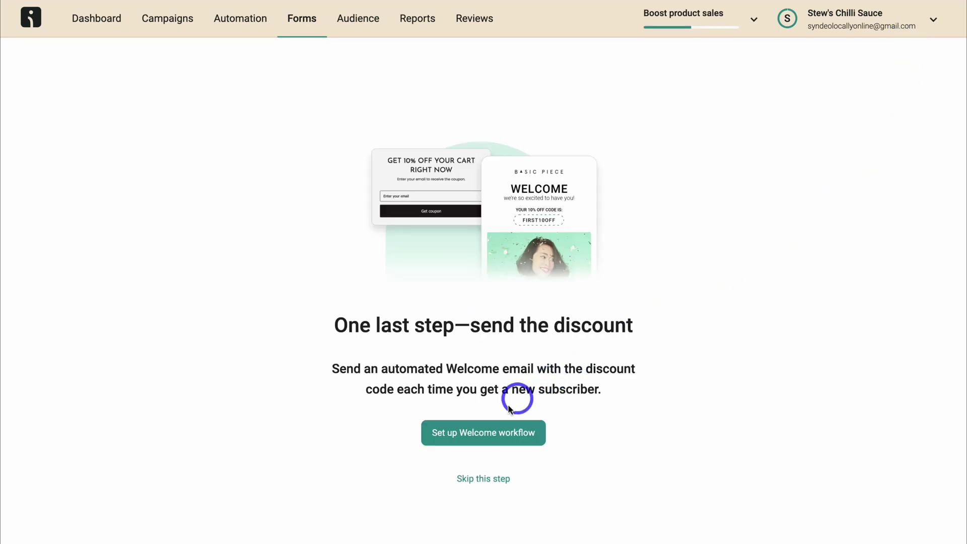
Create and start an email-only Welcome workflow offering a 10% discount, then view the workflow list
{"action": "left_click", "coordinate": [495, 434]}
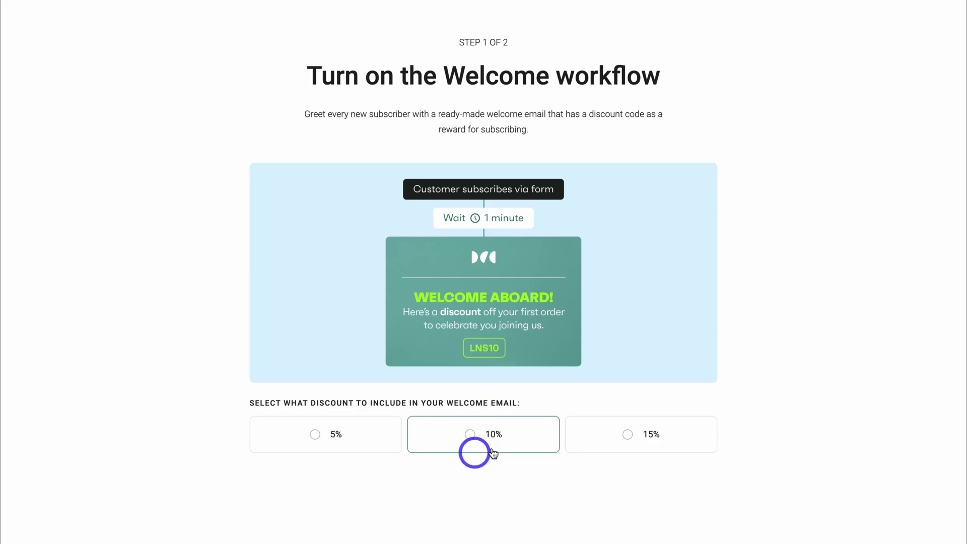
{"action": "left_click", "coordinate": [470, 436]}
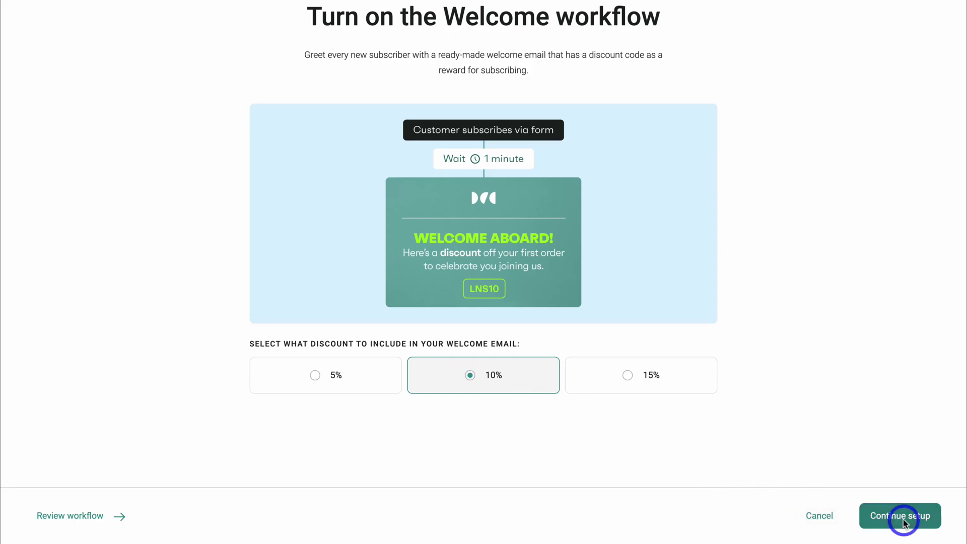
{"action": "left_click", "coordinate": [903, 521]}
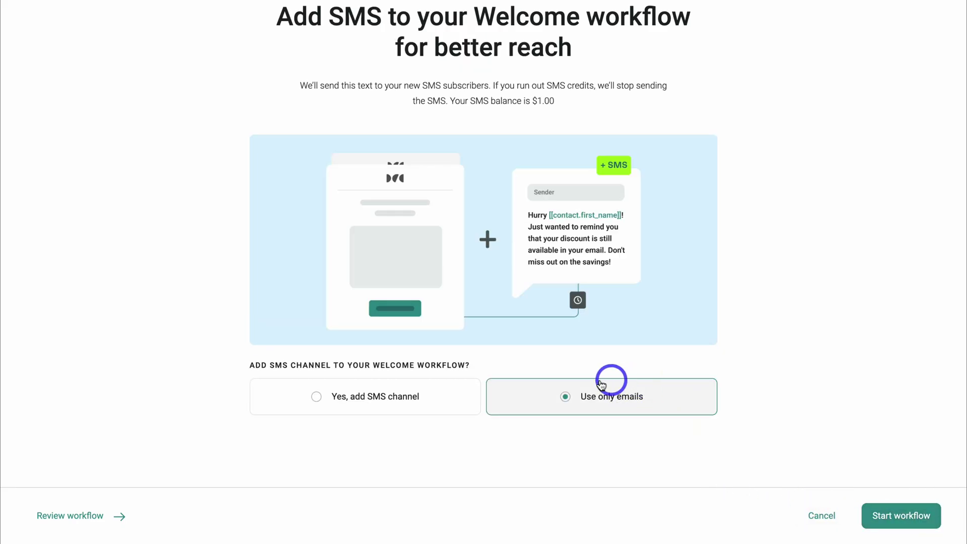
{"action": "left_click", "coordinate": [874, 514]}
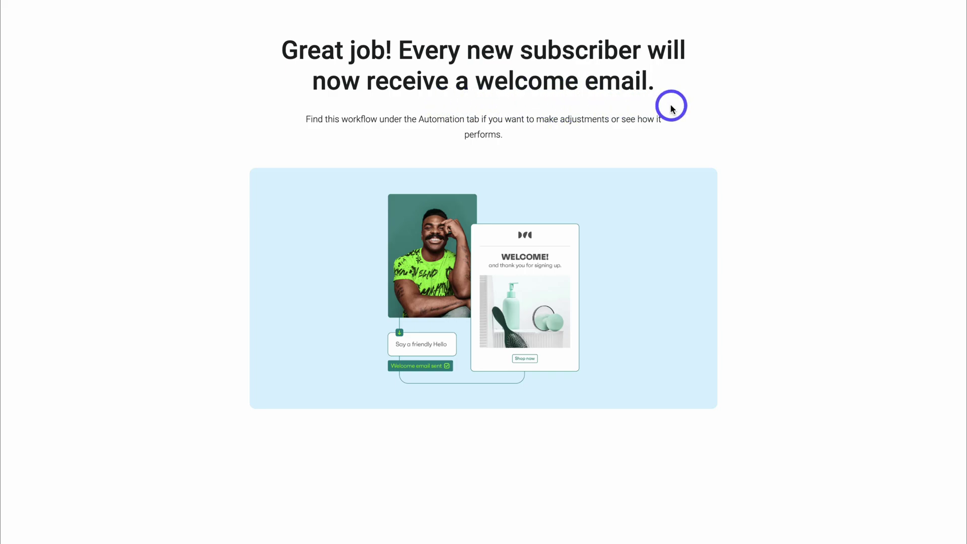
{"action": "scroll", "coordinate": [835, 432], "scroll_direction": "down", "scroll_amount": 1}
{"action": "left_click", "coordinate": [900, 522]}
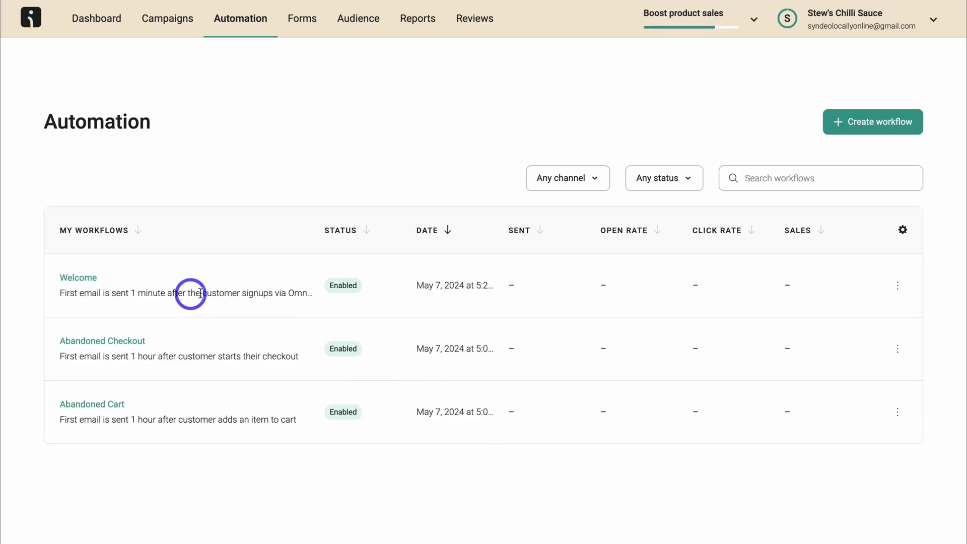
Open the Welcome workflow and load its 10%-off welcome email into the content editor
{"action": "left_click", "coordinate": [897, 286]}
{"action": "left_click", "coordinate": [890, 317]}
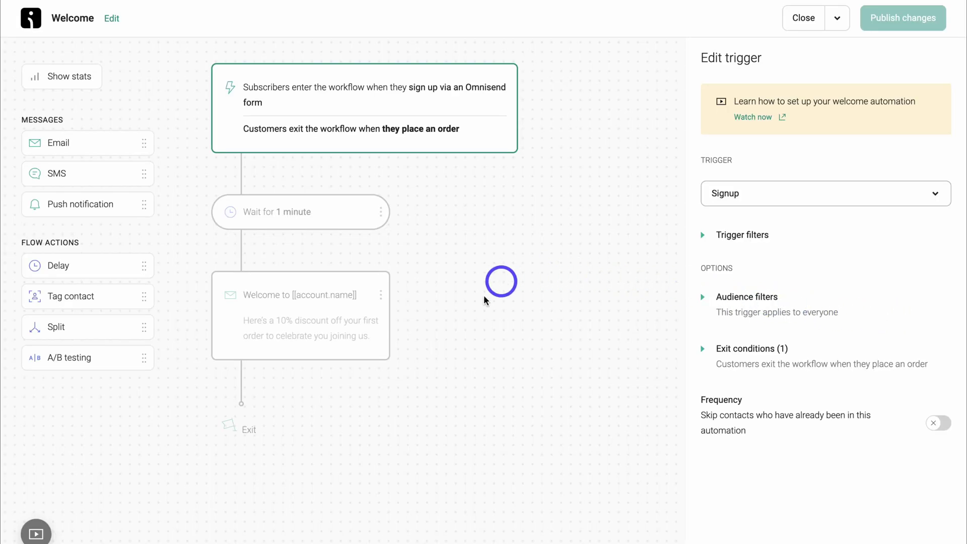
{"action": "left_click", "coordinate": [287, 320]}
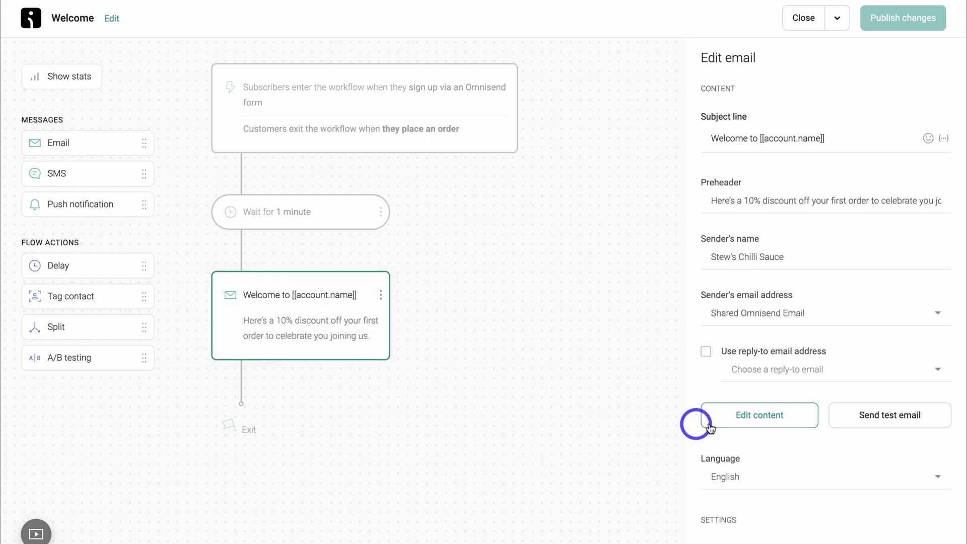
{"action": "left_click", "coordinate": [731, 420]}
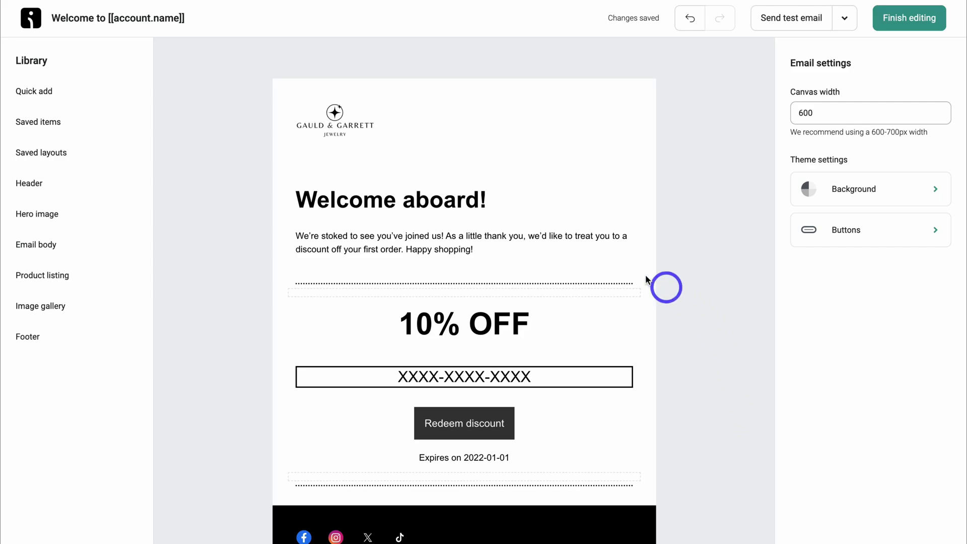
Inspect the 'Welcome aboard!' heading, then save the email and close the Welcome workflow
{"action": "left_click", "coordinate": [548, 247]}
{"action": "left_click", "coordinate": [530, 203]}
{"action": "left_click", "coordinate": [530, 203]}
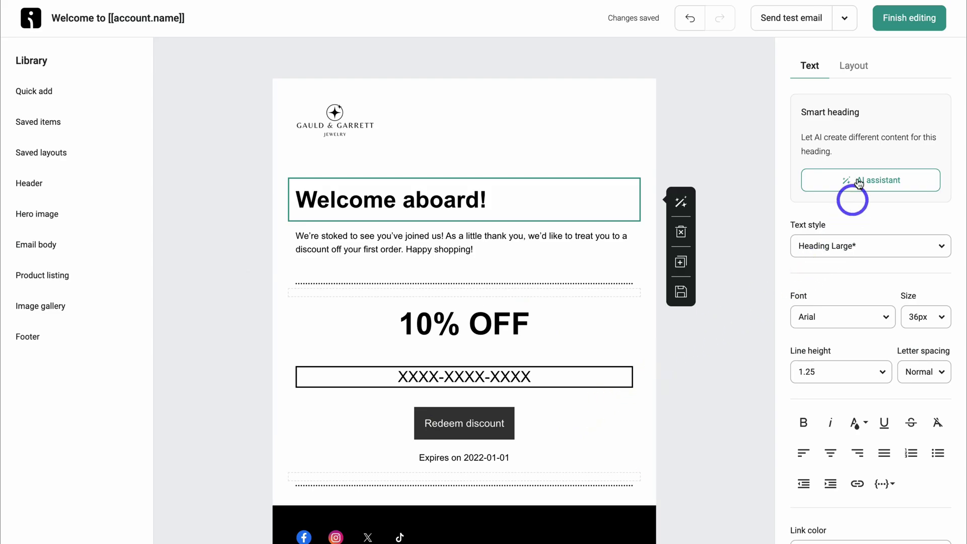
{"action": "left_click", "coordinate": [894, 27]}
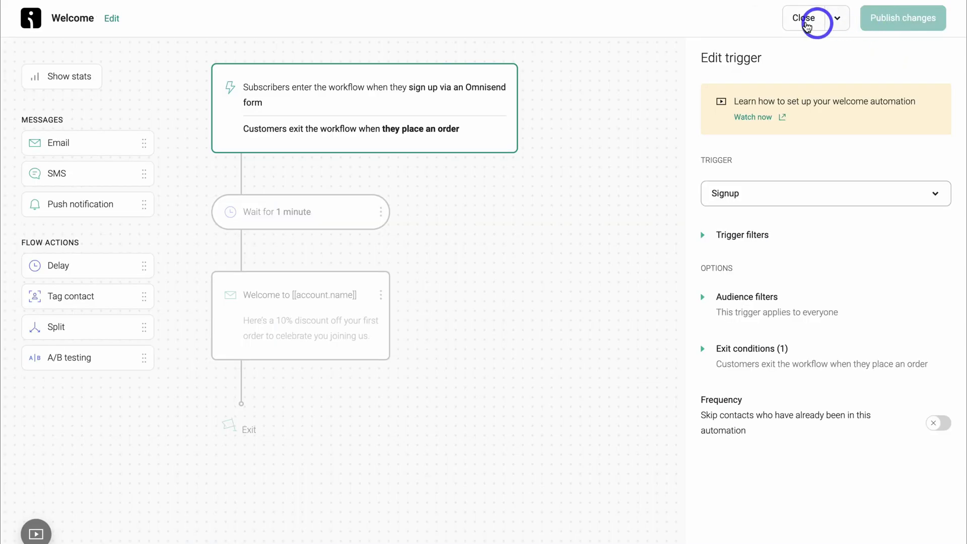
{"action": "left_click", "coordinate": [802, 21]}
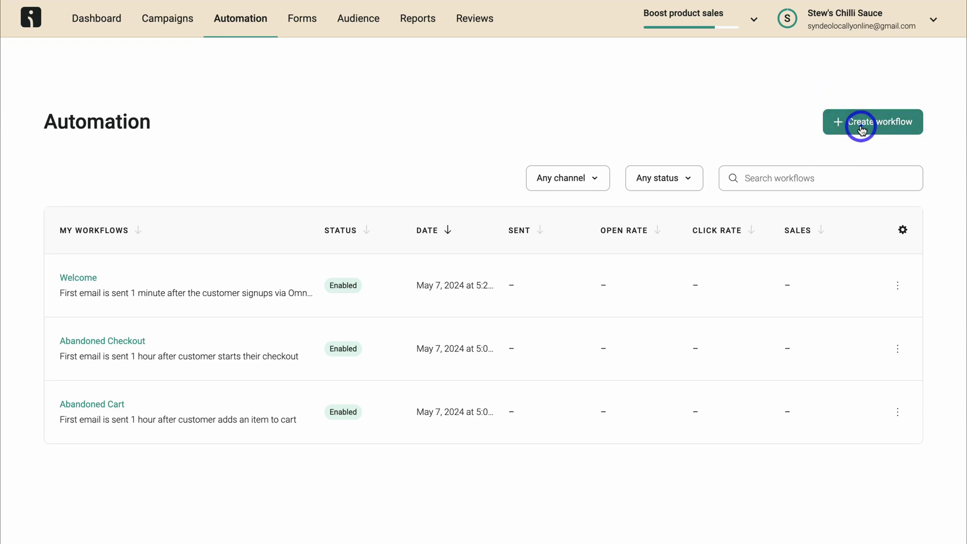
Start a new workflow and browse the templates down to Order Confirmation and Abandoned Checkout Value Split
{"action": "left_click", "coordinate": [862, 130]}
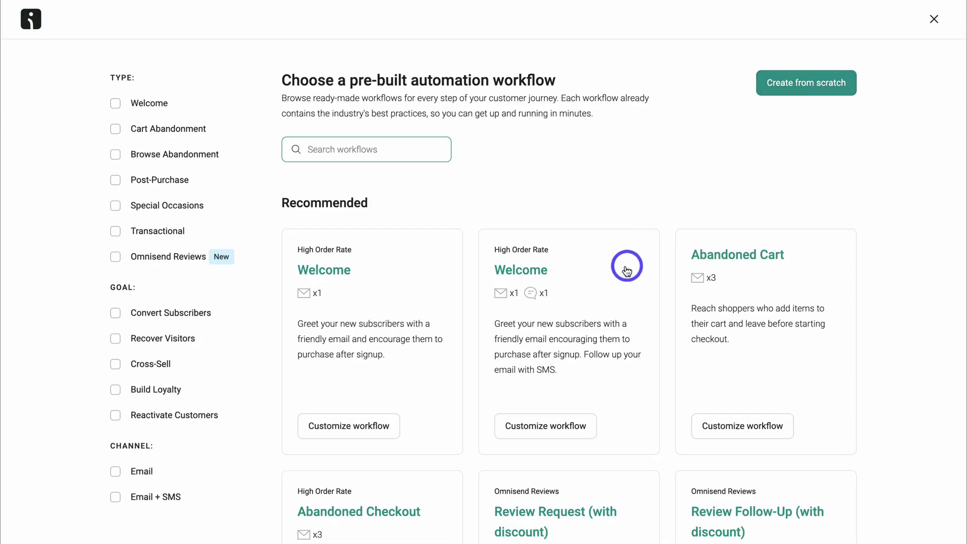
{"action": "scroll", "coordinate": [626, 271], "scroll_direction": "down", "scroll_amount": 3}
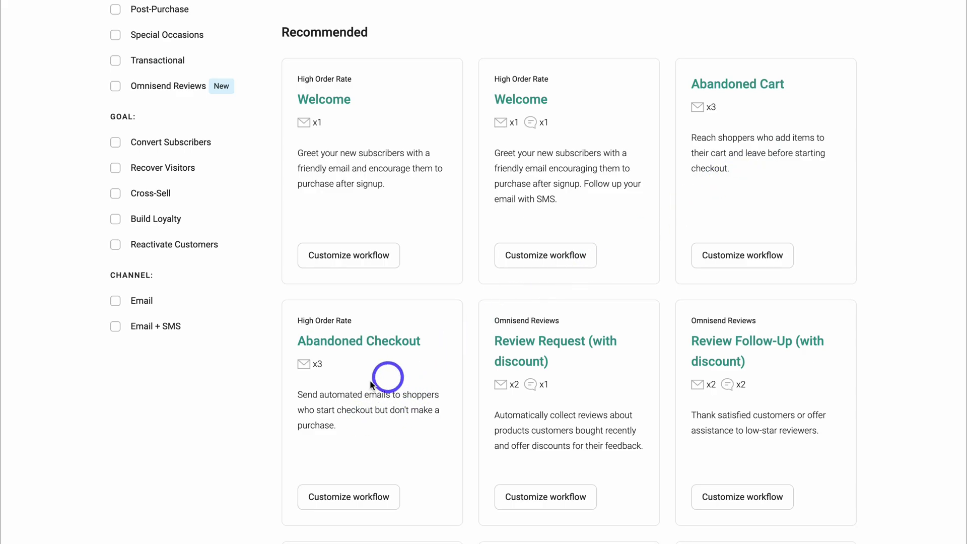
{"action": "scroll", "coordinate": [380, 395], "scroll_direction": "down", "scroll_amount": 6}
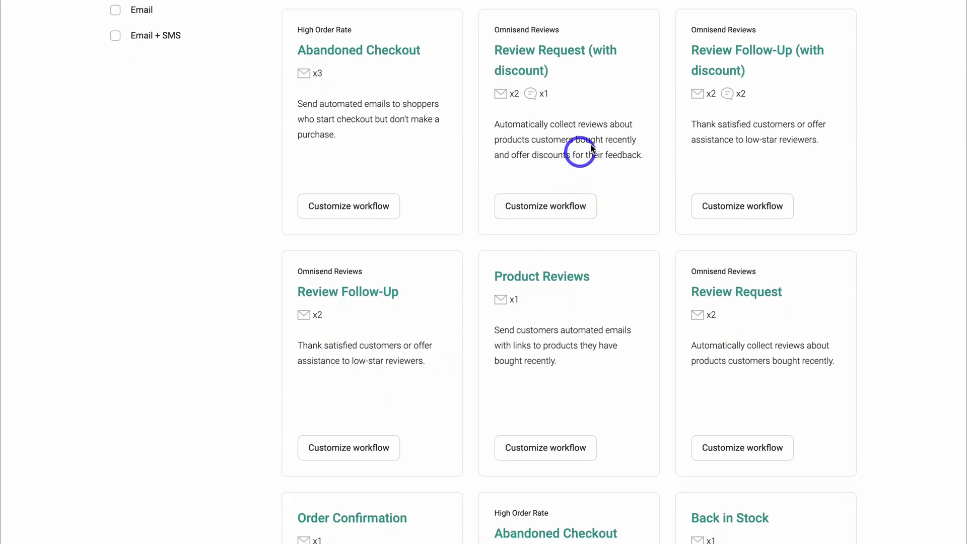
{"action": "scroll", "coordinate": [547, 135], "scroll_direction": "down", "scroll_amount": 6}
{"action": "scroll", "coordinate": [754, 266], "scroll_direction": "down", "scroll_amount": 3}
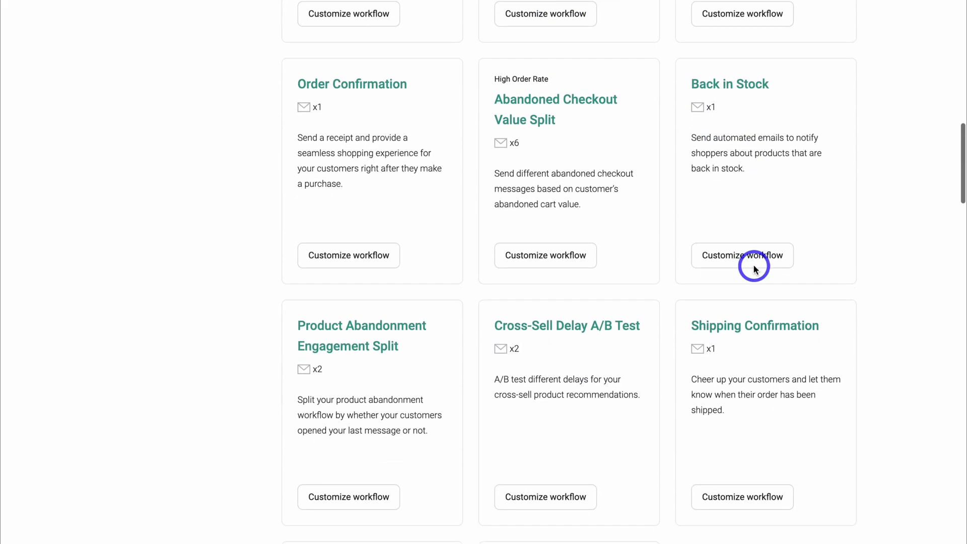
{"action": "scroll", "coordinate": [443, 335], "scroll_direction": "down", "scroll_amount": 3}
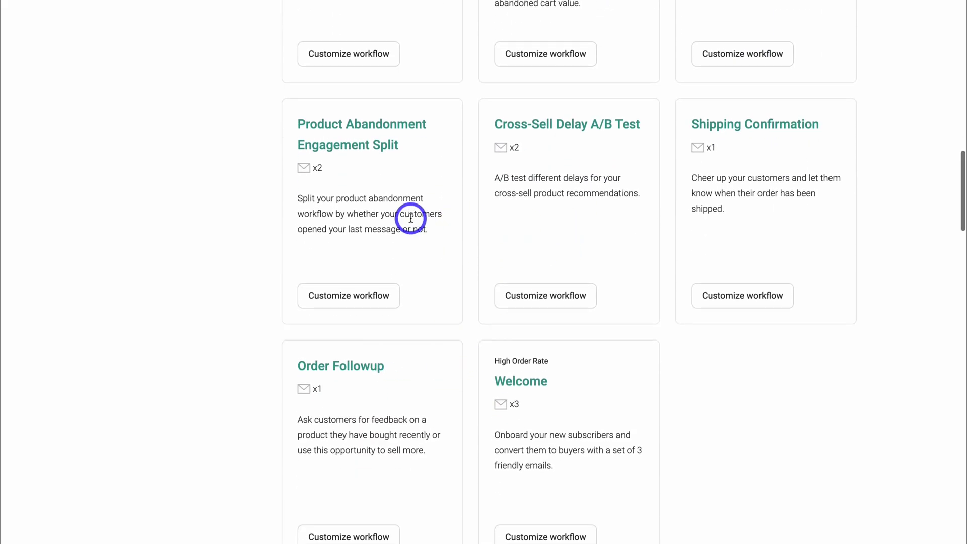
{"action": "scroll", "coordinate": [410, 220], "scroll_direction": "up", "scroll_amount": 4}
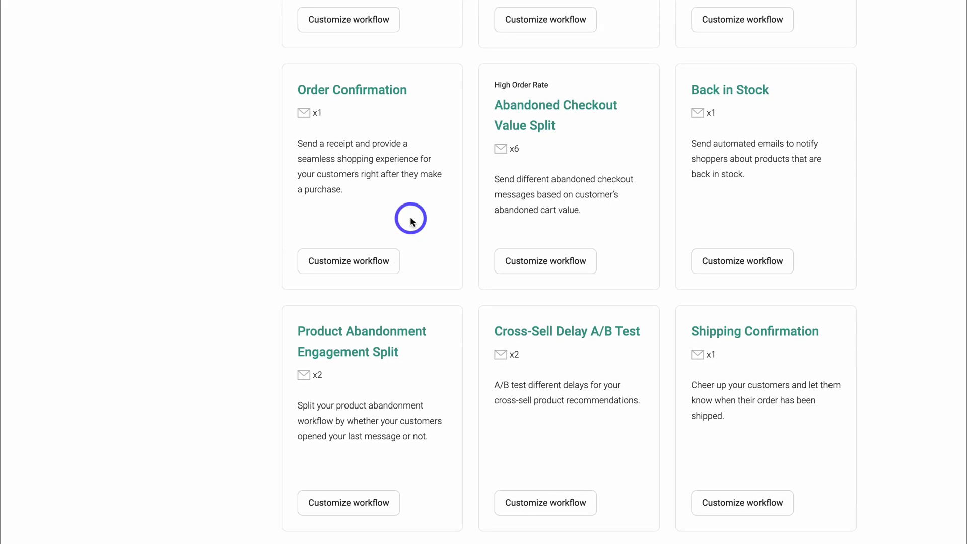